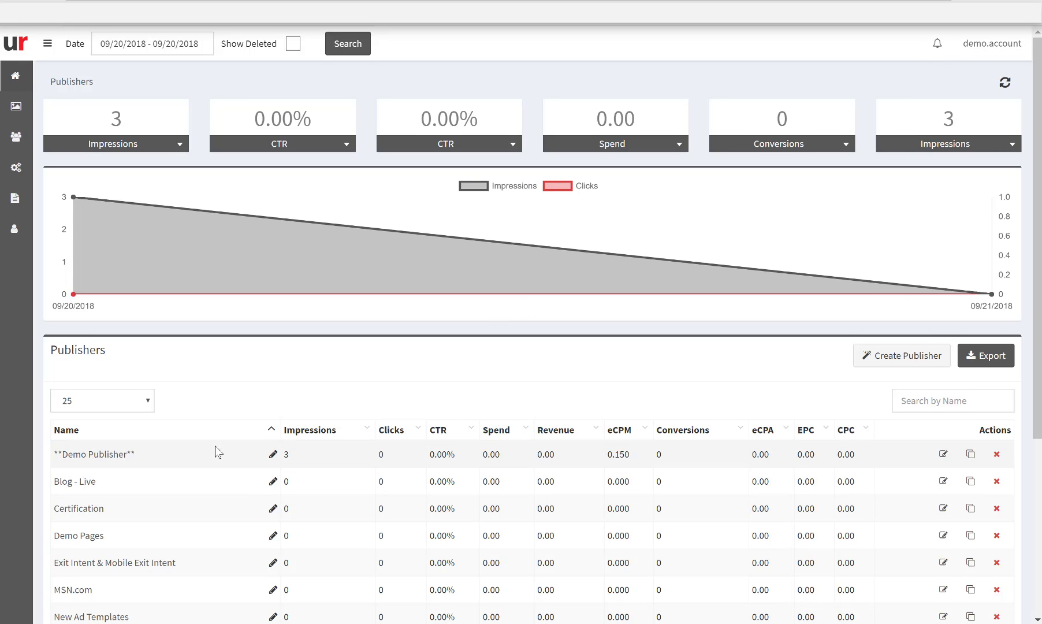
Look through the publishers list and open the **Demo Publisher** entry to show its placements.
scroll(196, 404, down, 1)
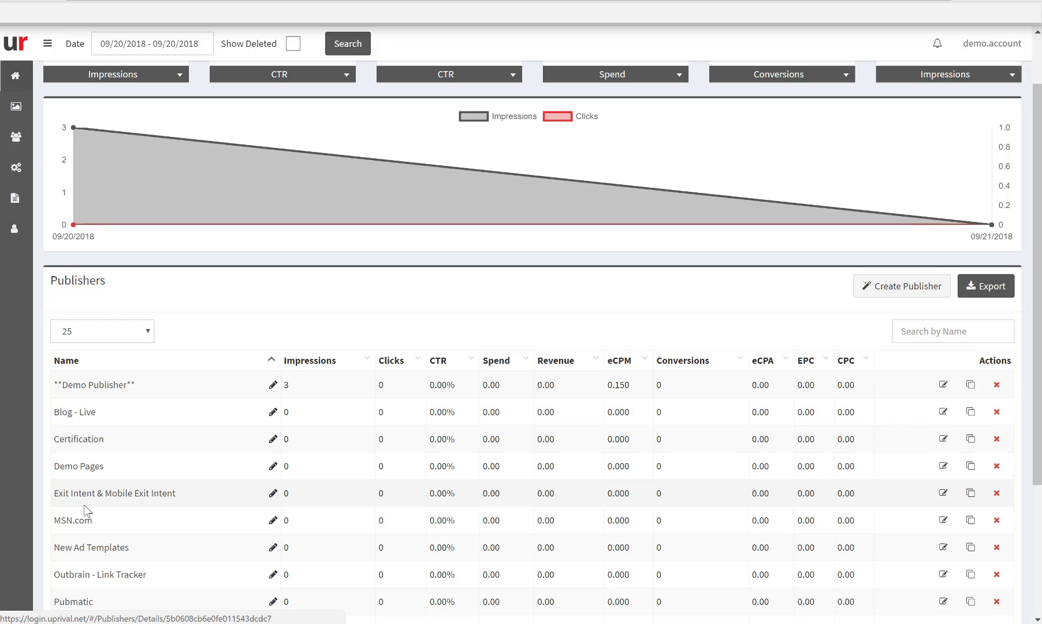
scroll(84, 511, down, 3)
scroll(81, 462, up, 4)
click(92, 456)
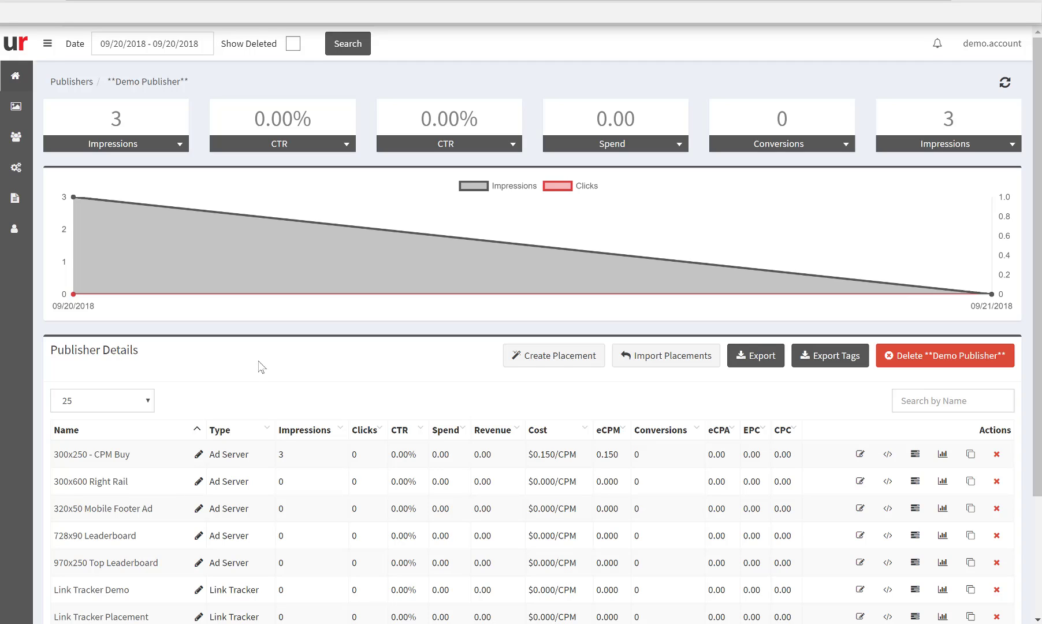
Review the general settings of the 300x250 - CPM Buy placement, including its placement type, and close them without saving.
scroll(258, 372, down, 1)
scroll(259, 381, down, 2)
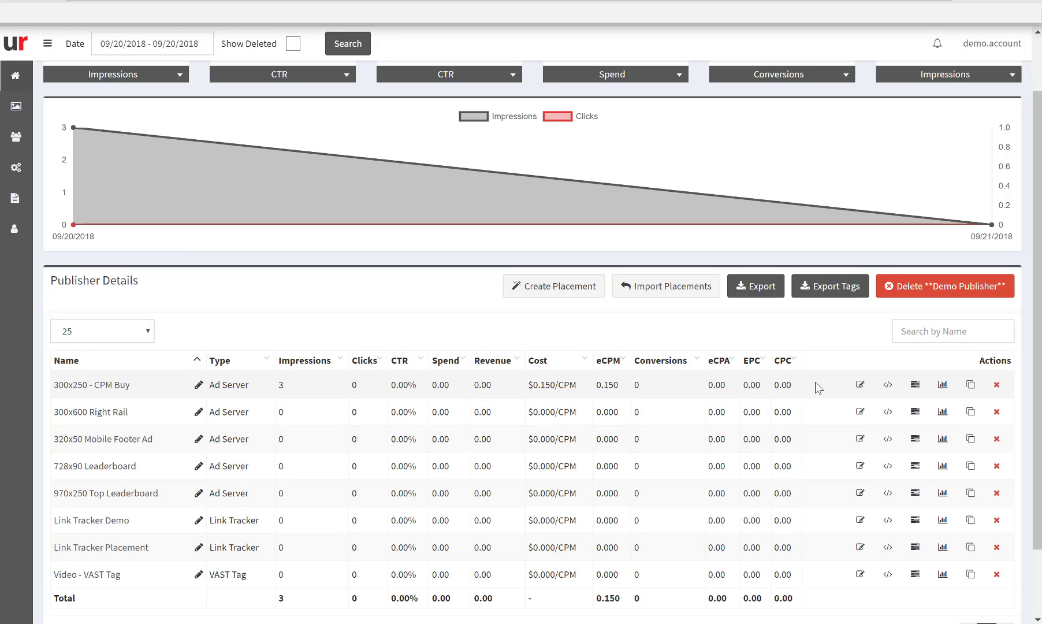
click(860, 384)
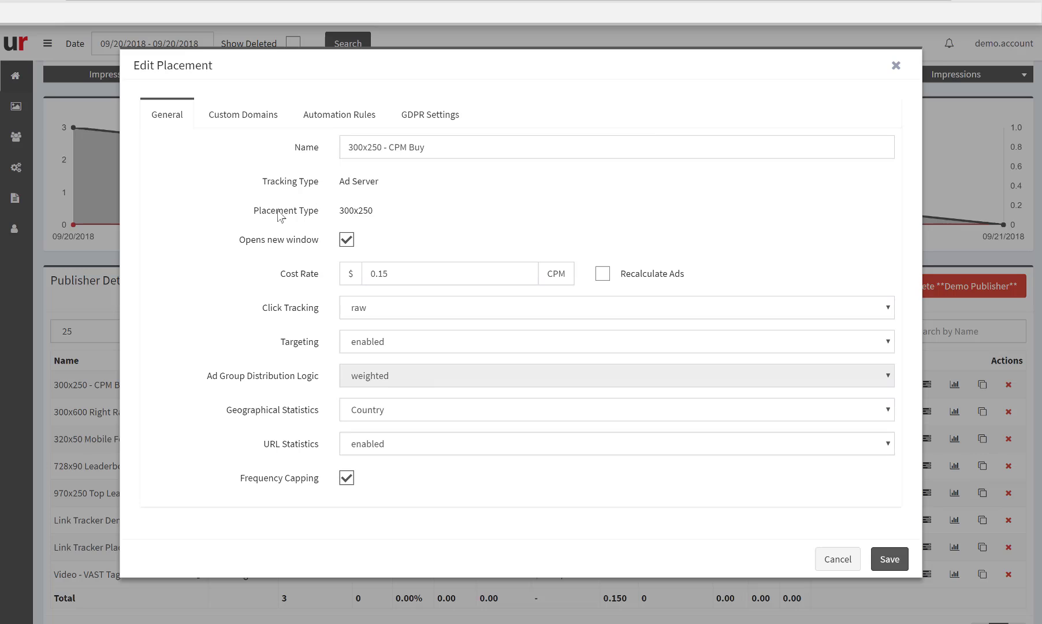
drag(374, 211, 345, 212)
click(401, 211)
click(836, 559)
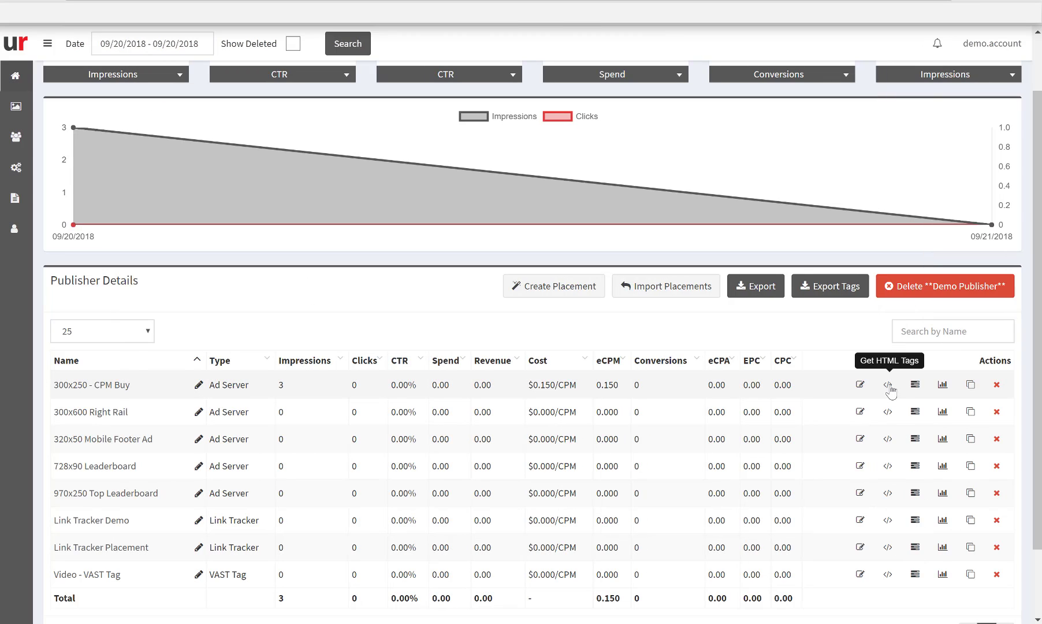
View the HTML tags and the SubId breakdown of the 300x250 - CPM Buy placement, returning to the publisher's details.
click(887, 385)
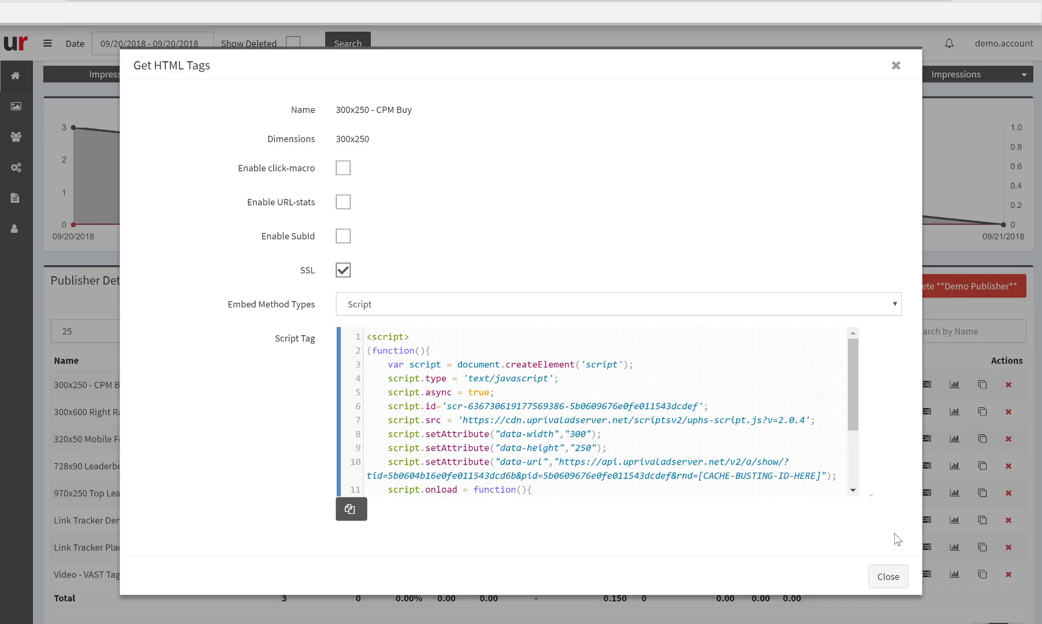
click(888, 575)
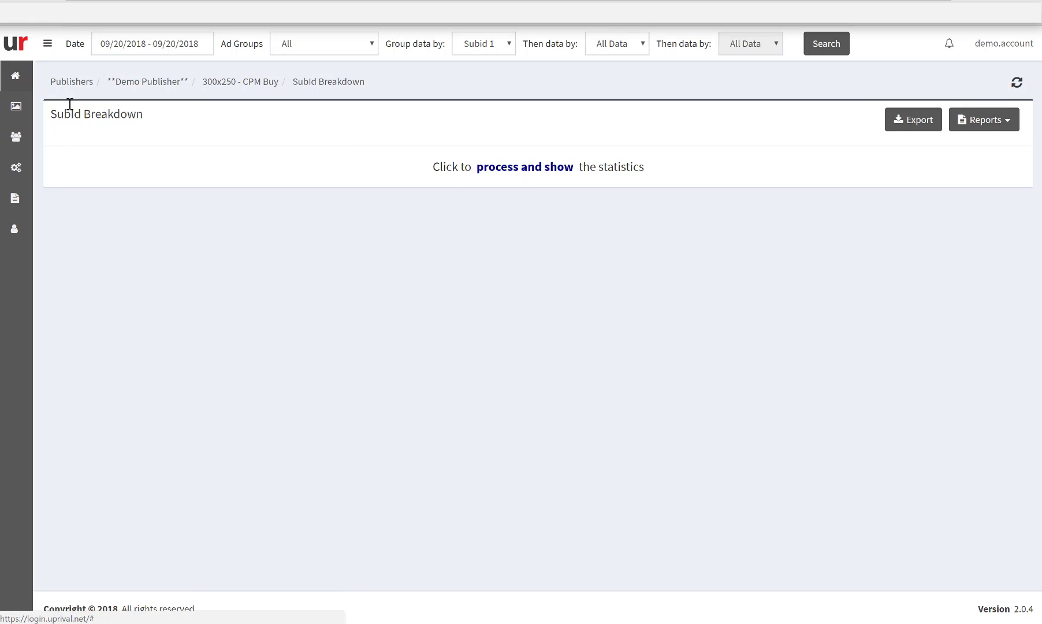
click(161, 87)
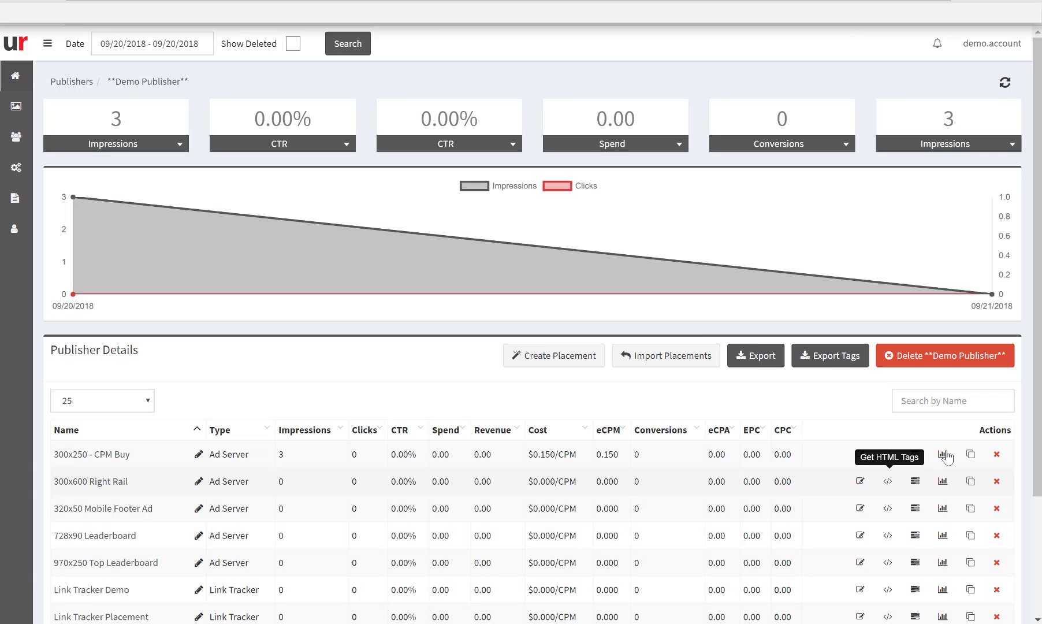
View the hourly breakdown of the 300x250 - CPM Buy placement and return to the publisher's details.
click(944, 454)
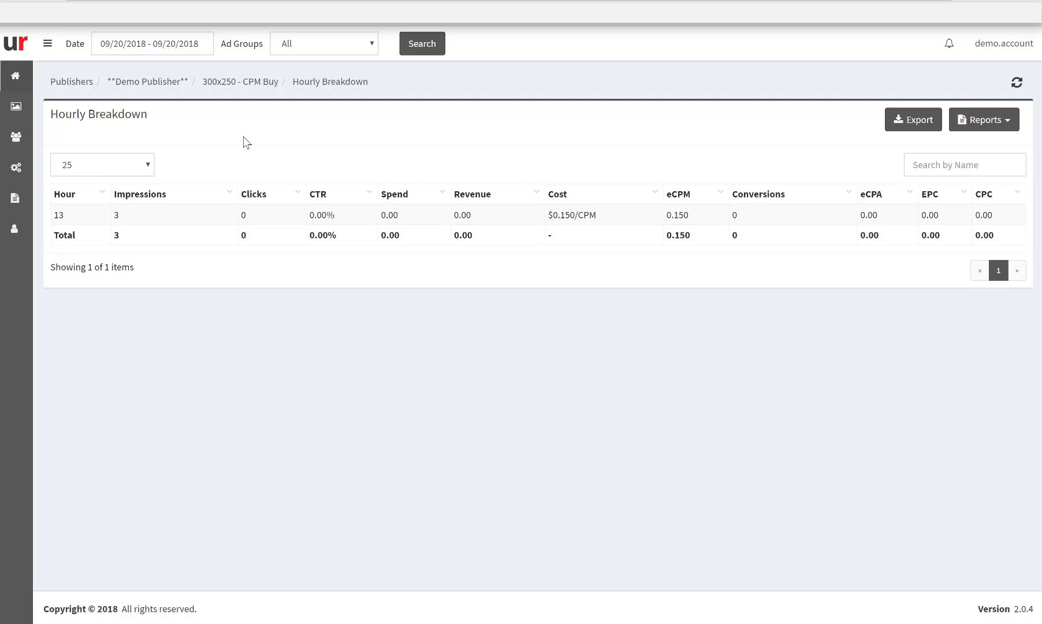
click(164, 86)
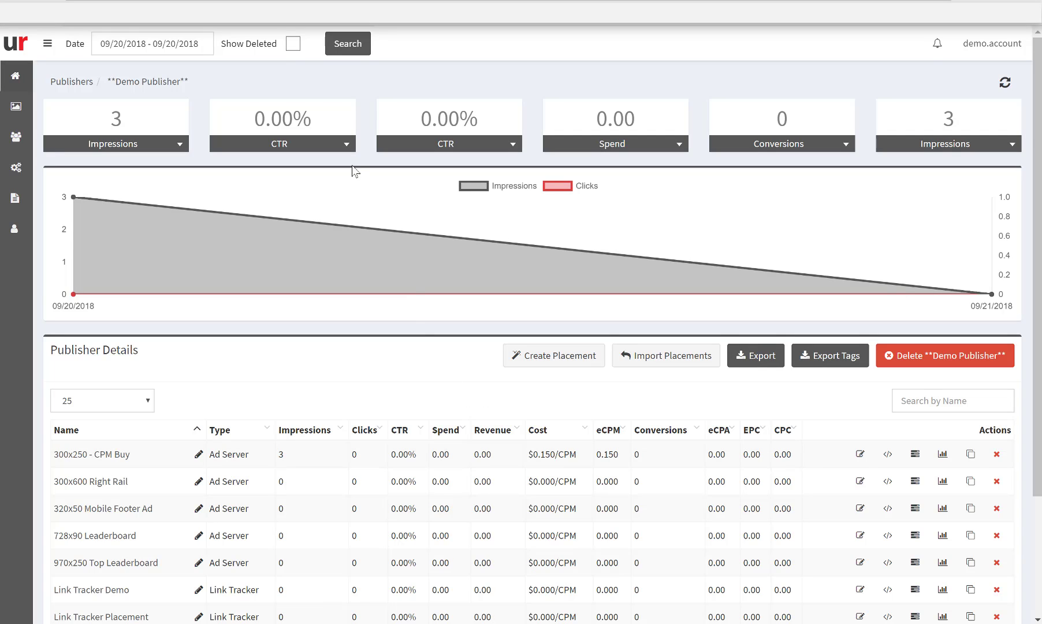
Switch the display of deleted items on and off again.
click(293, 44)
click(297, 49)
Look through the publishers offered as a source for importing placements, and close the dialog without importing.
click(673, 362)
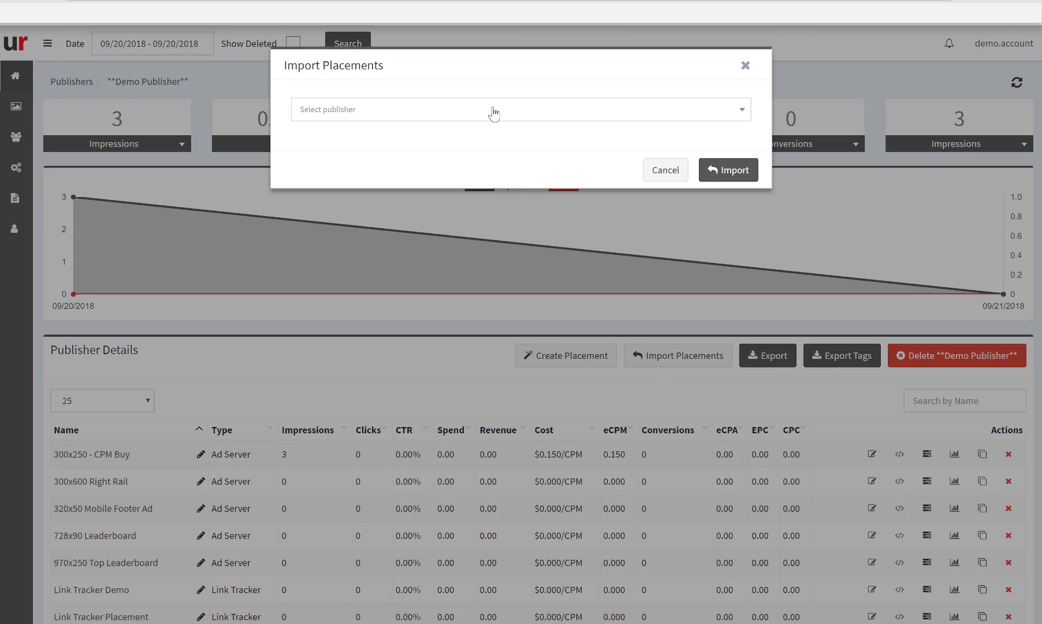
click(494, 114)
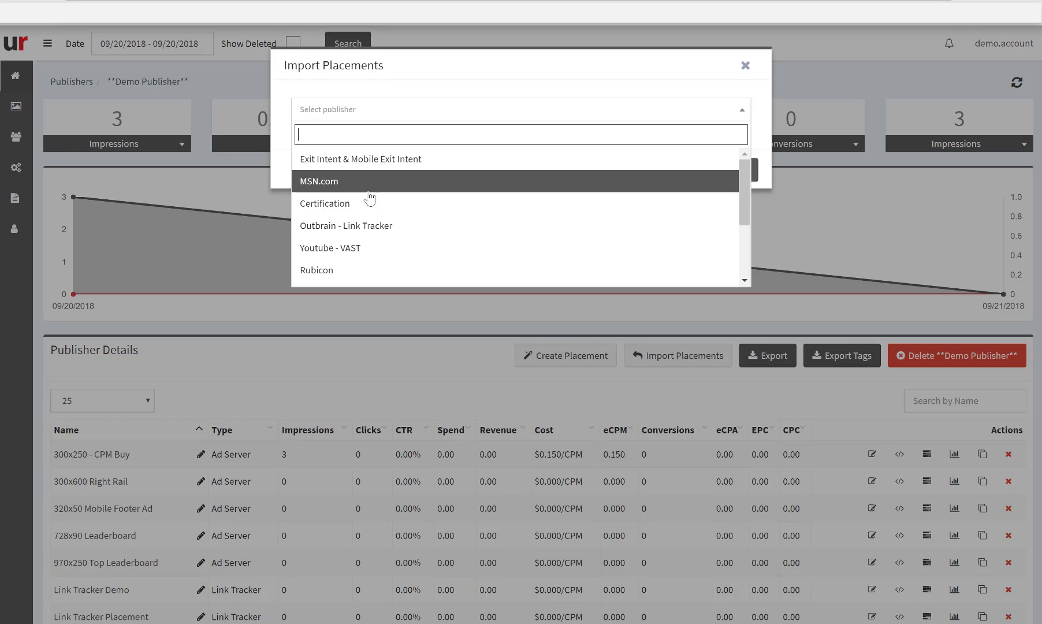
scroll(374, 208, down, 1)
scroll(374, 210, down, 1)
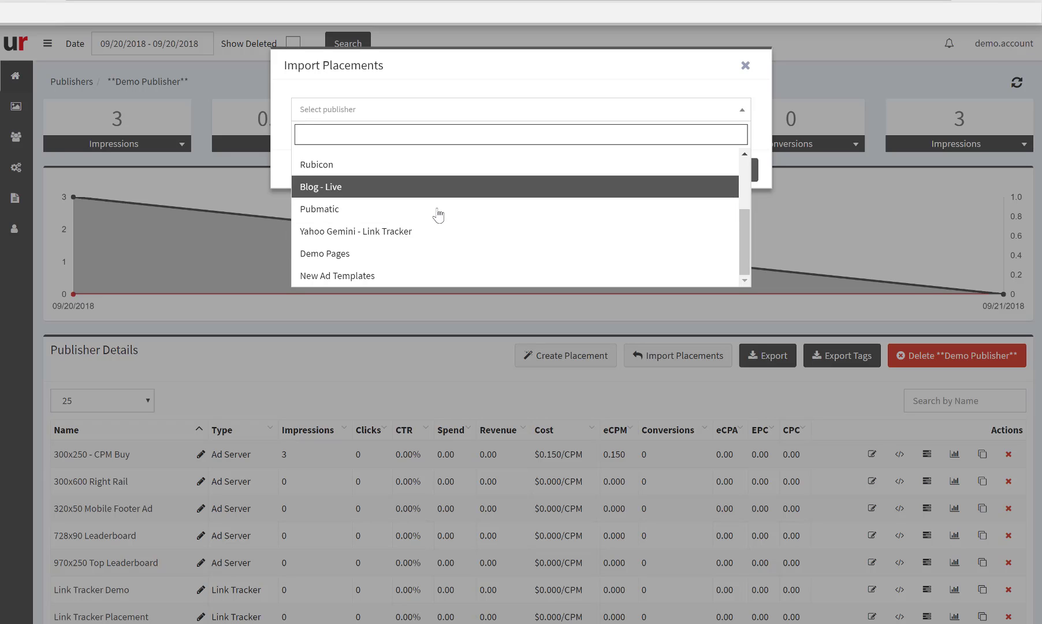
scroll(445, 208, up, 2)
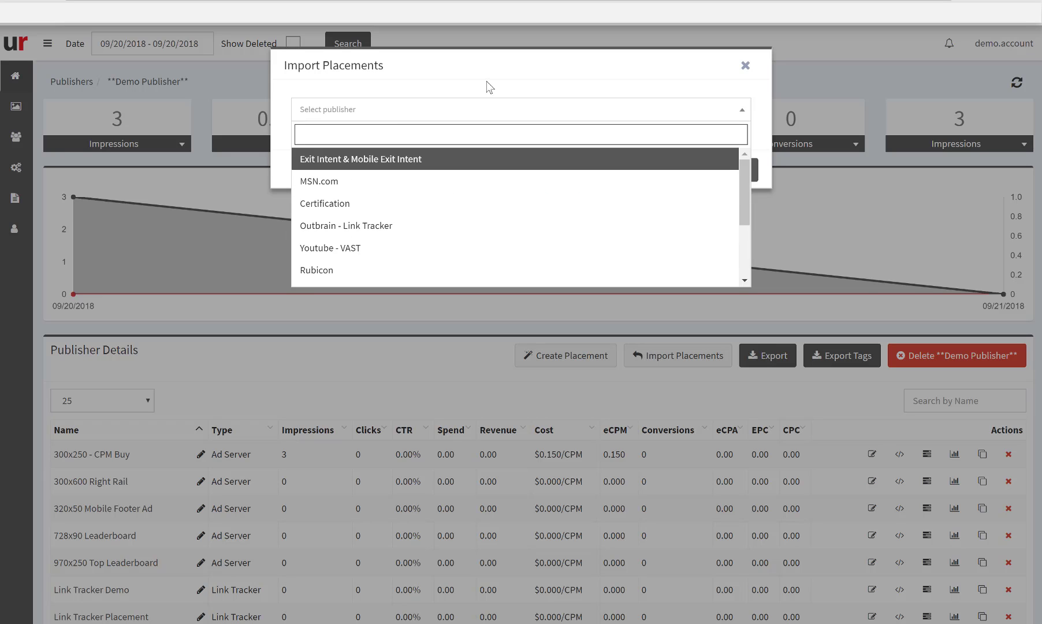
click(487, 80)
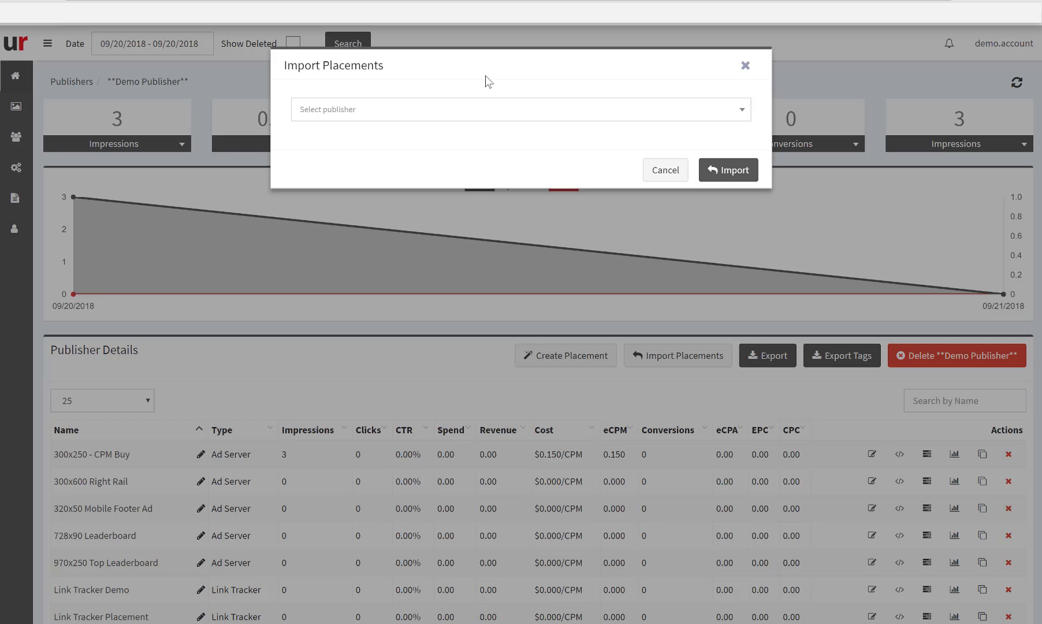
click(744, 66)
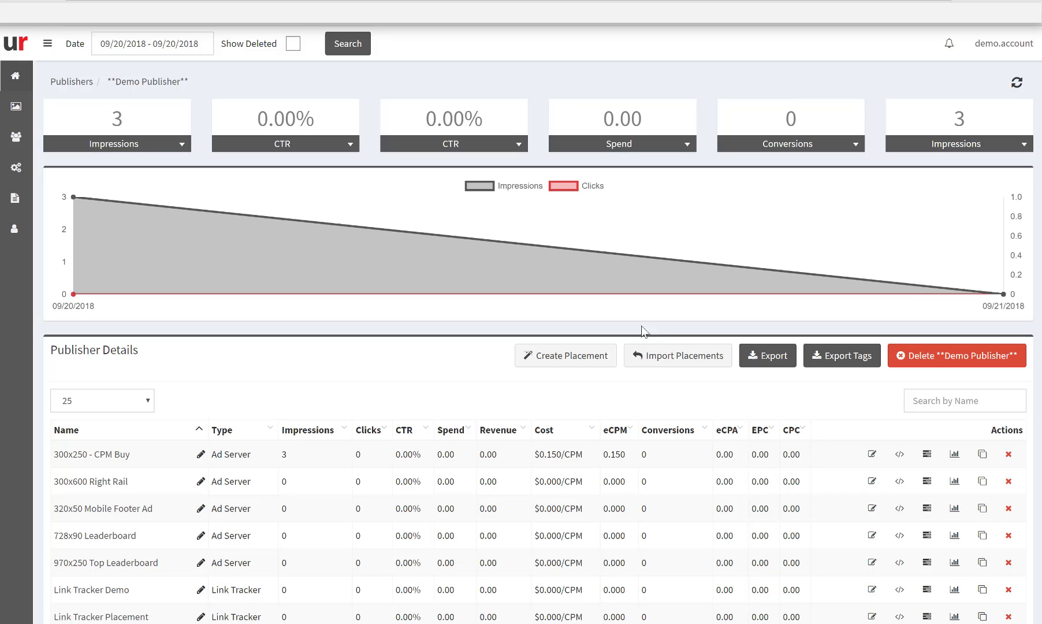
Start a new placement for the Demo Publisher named "test", with Ad Server as its tracking type.
click(559, 363)
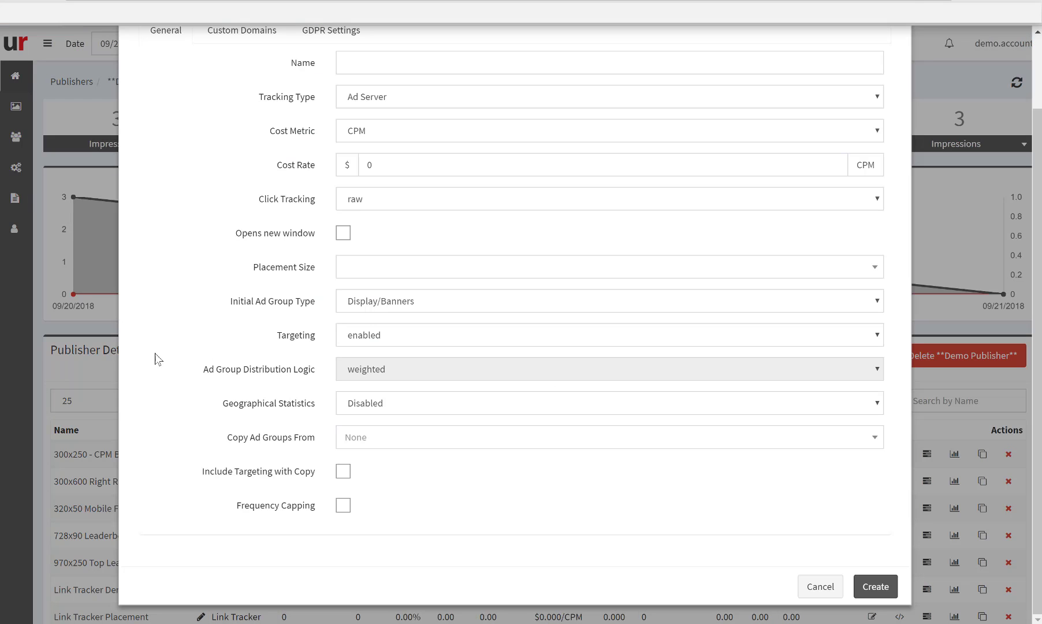
scroll(236, 341, up, 2)
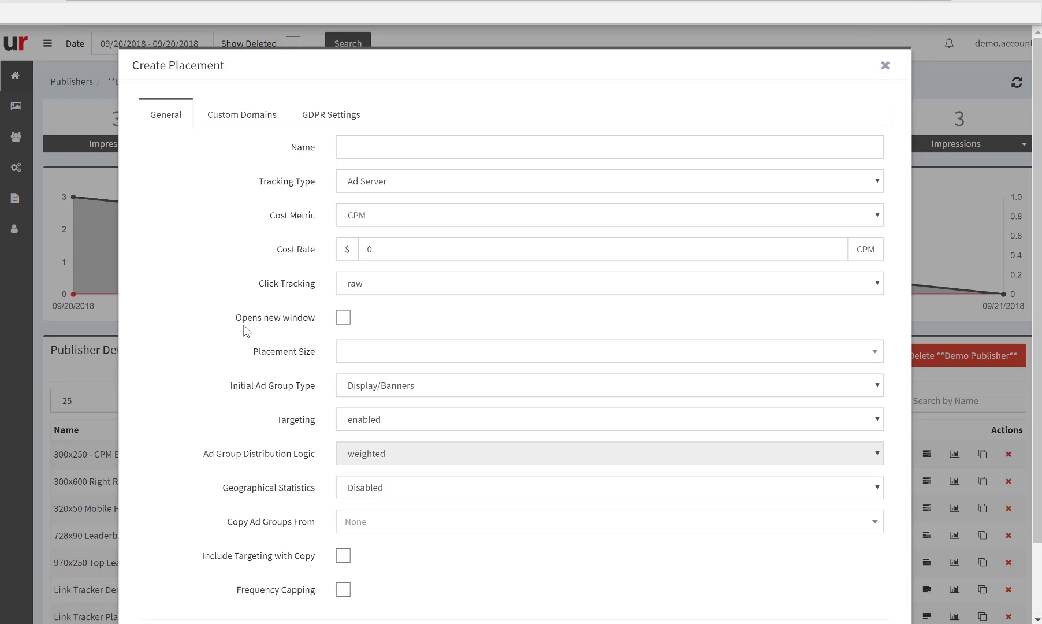
click(399, 148)
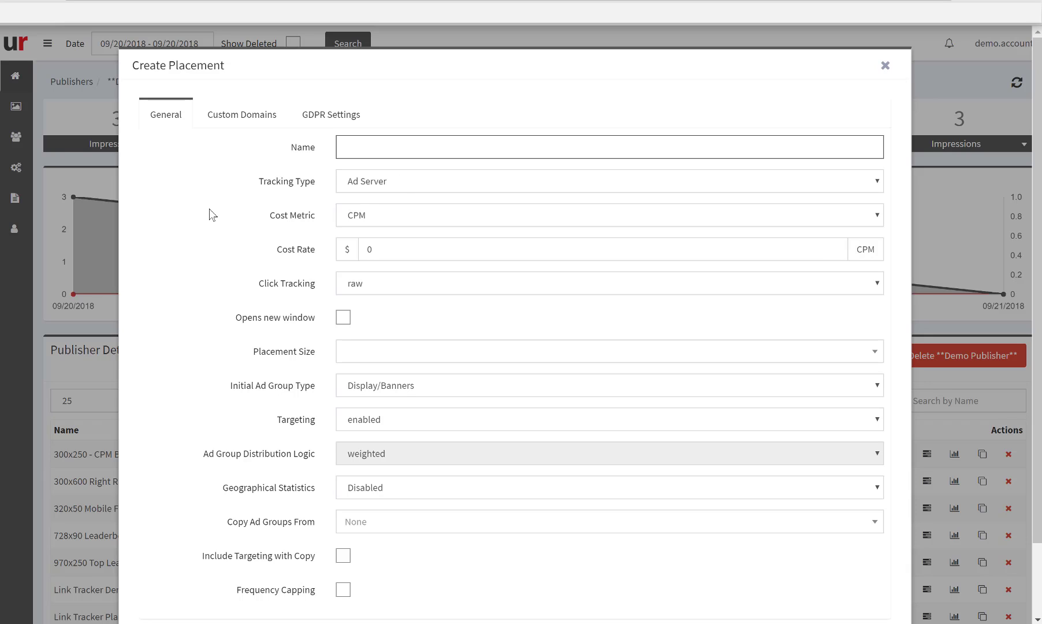
text(test)
click(399, 185)
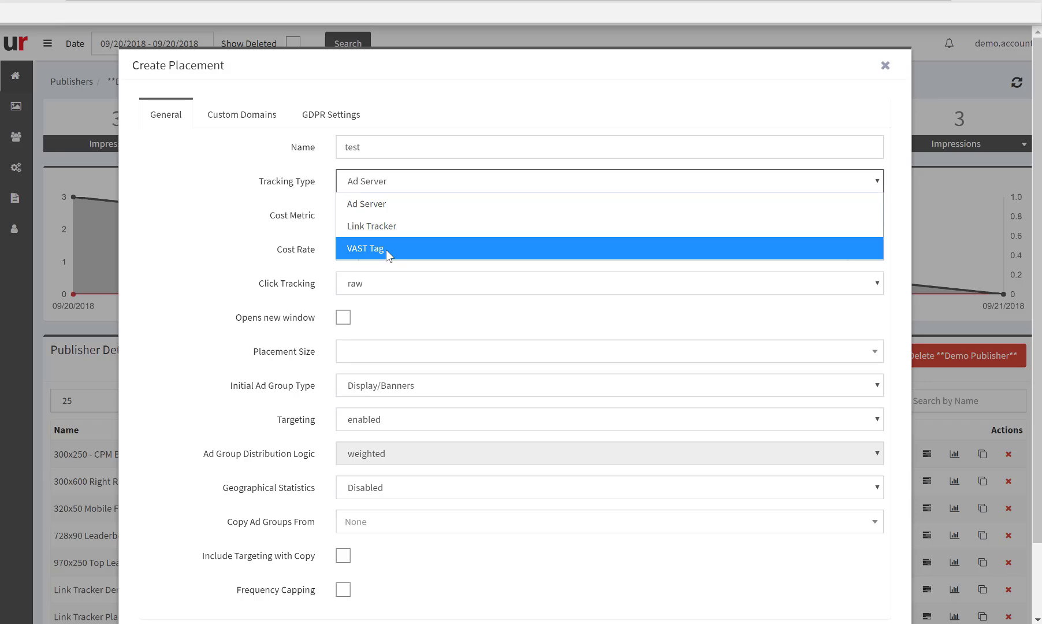
click(399, 180)
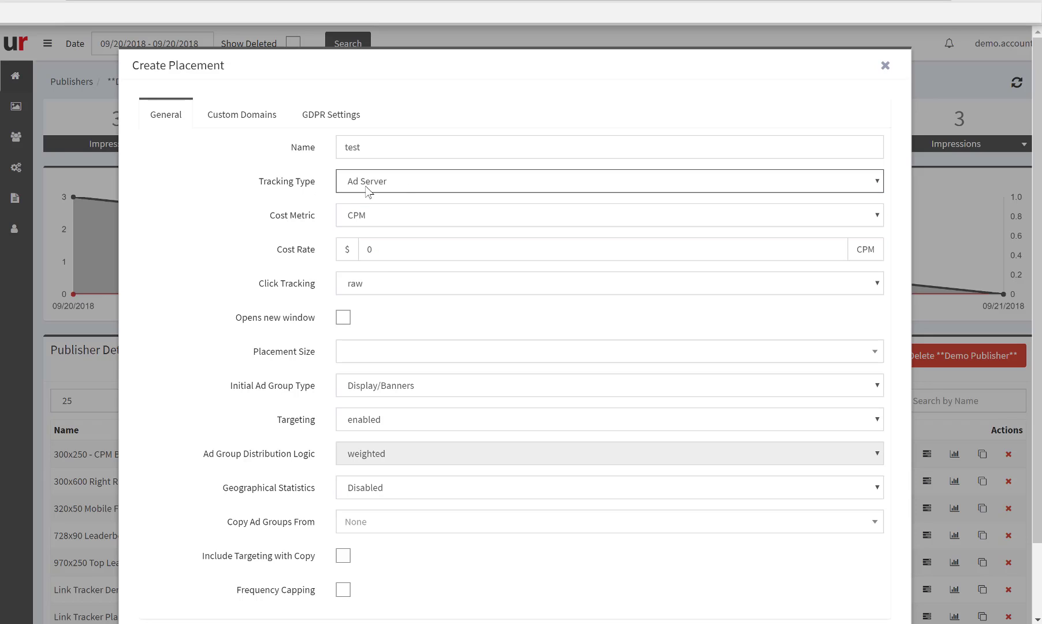
Set the new placement's cost metric to CPM with a cost rate of $1.05.
drag(270, 215, 313, 218)
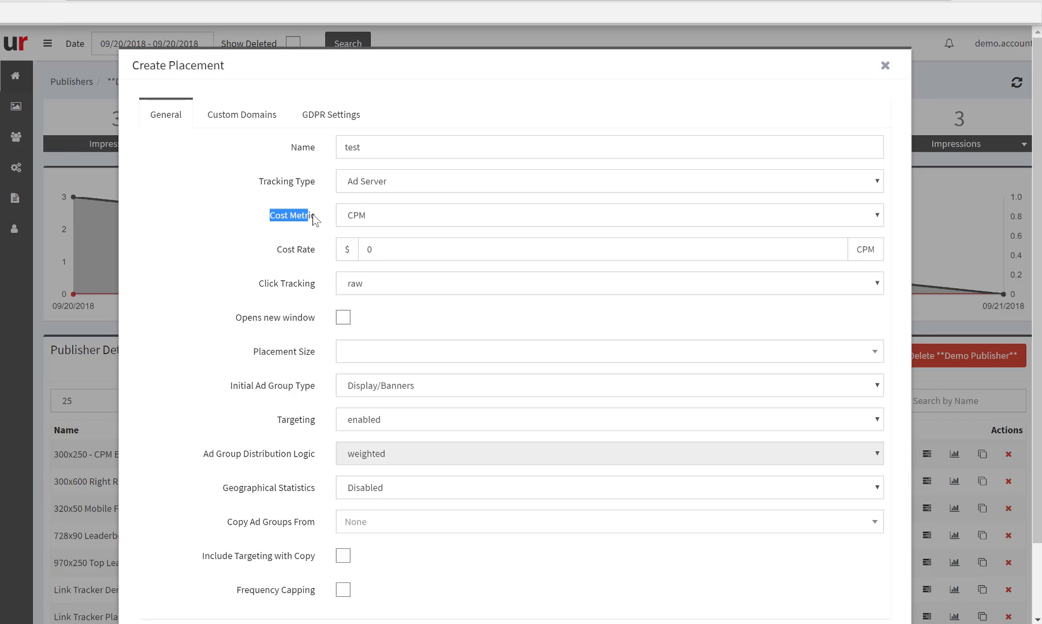
click(421, 224)
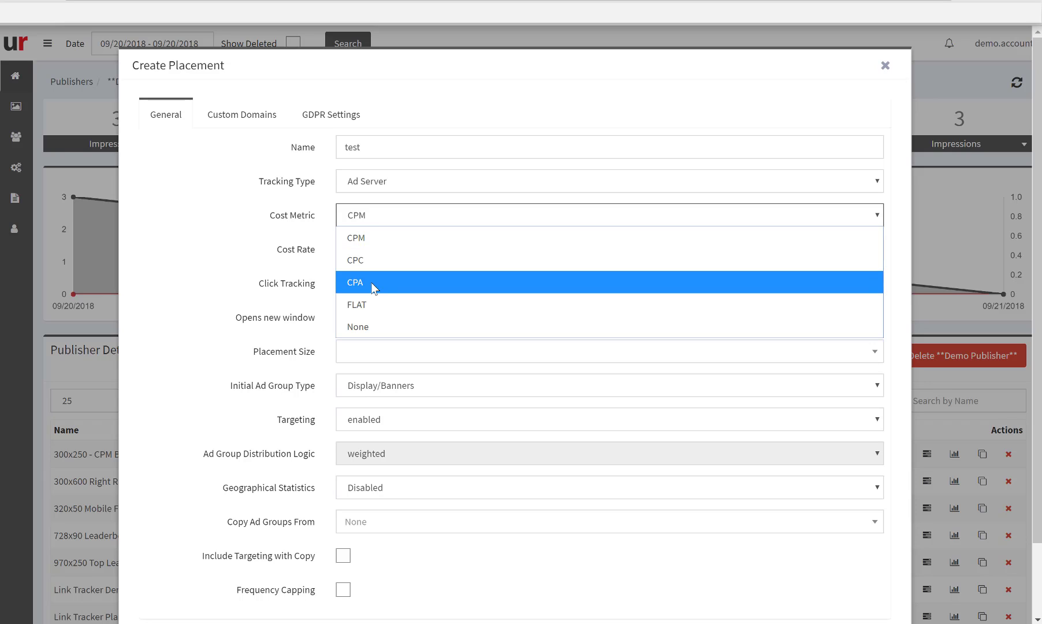
click(387, 325)
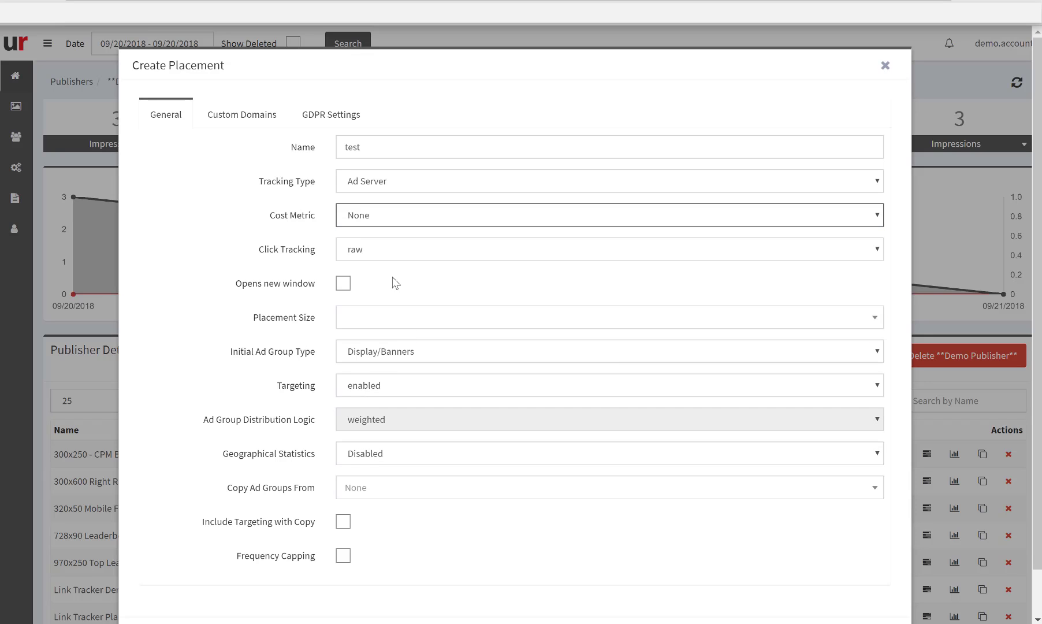
click(404, 216)
click(390, 237)
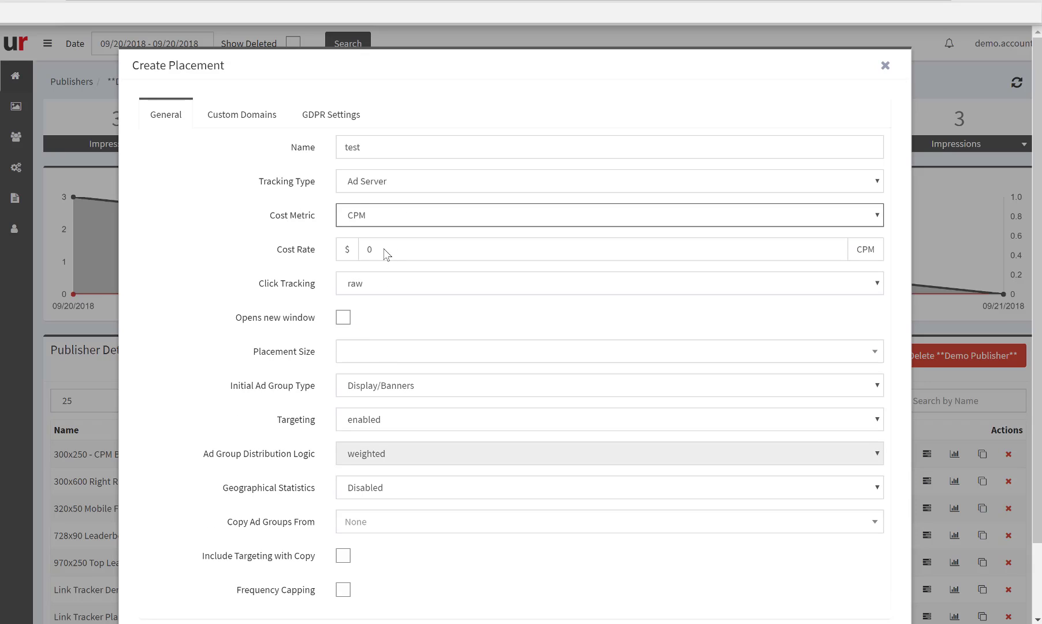
key(Tab)
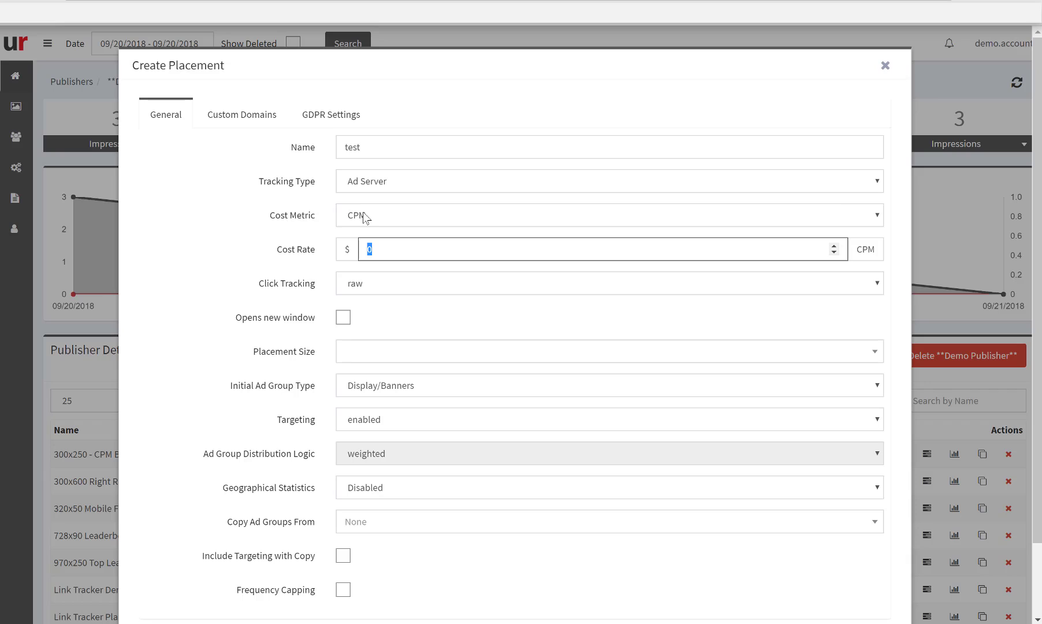
drag(389, 251, 363, 250)
text(1.05)
Keep click tracking on raw and make the new placement open in a new window.
click(480, 282)
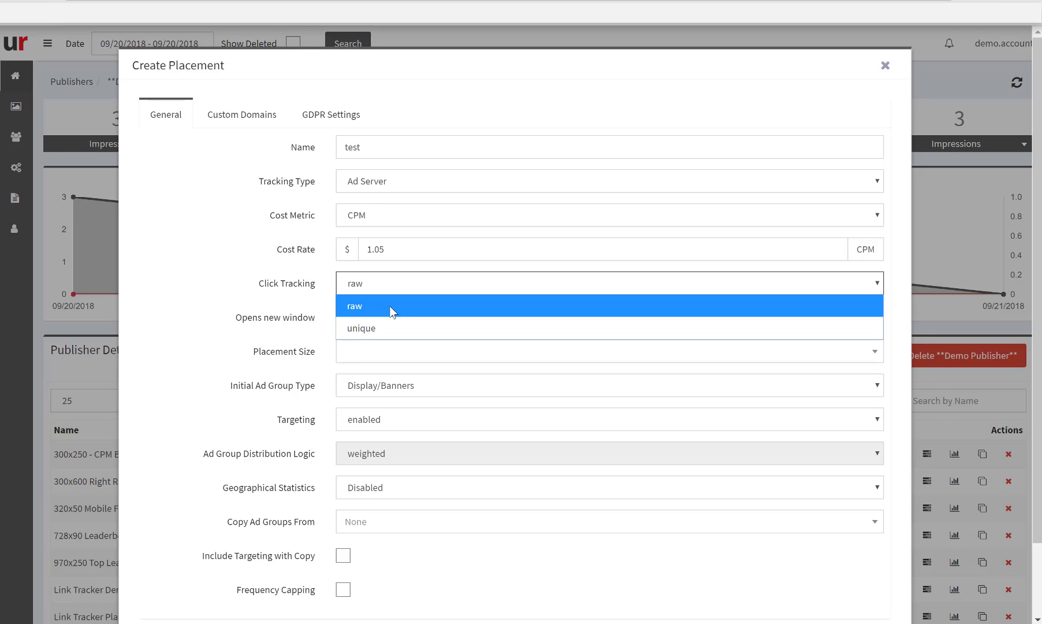
click(277, 302)
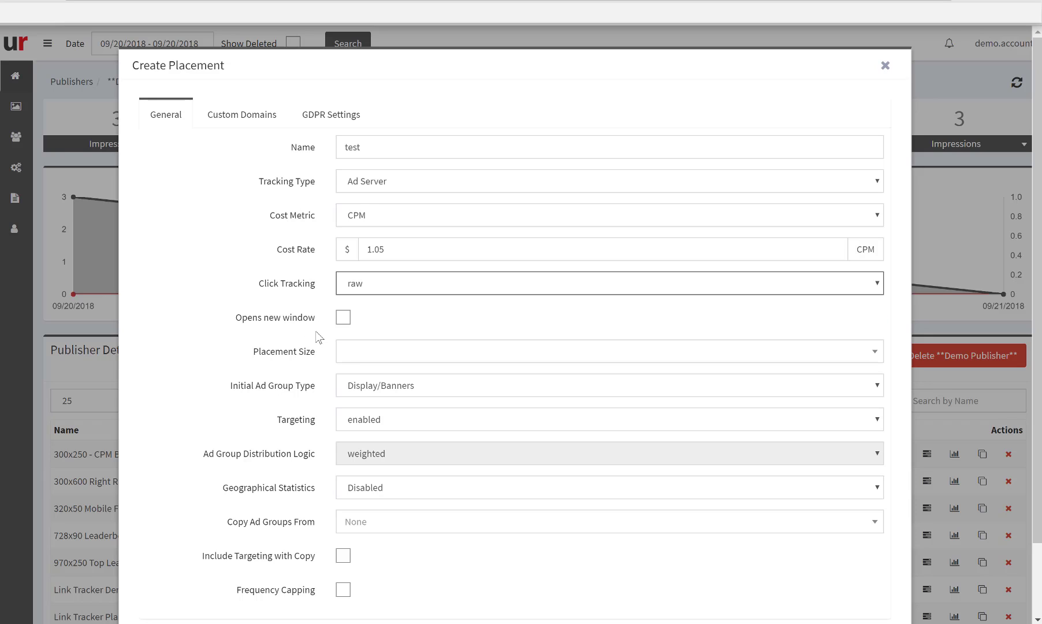
click(346, 319)
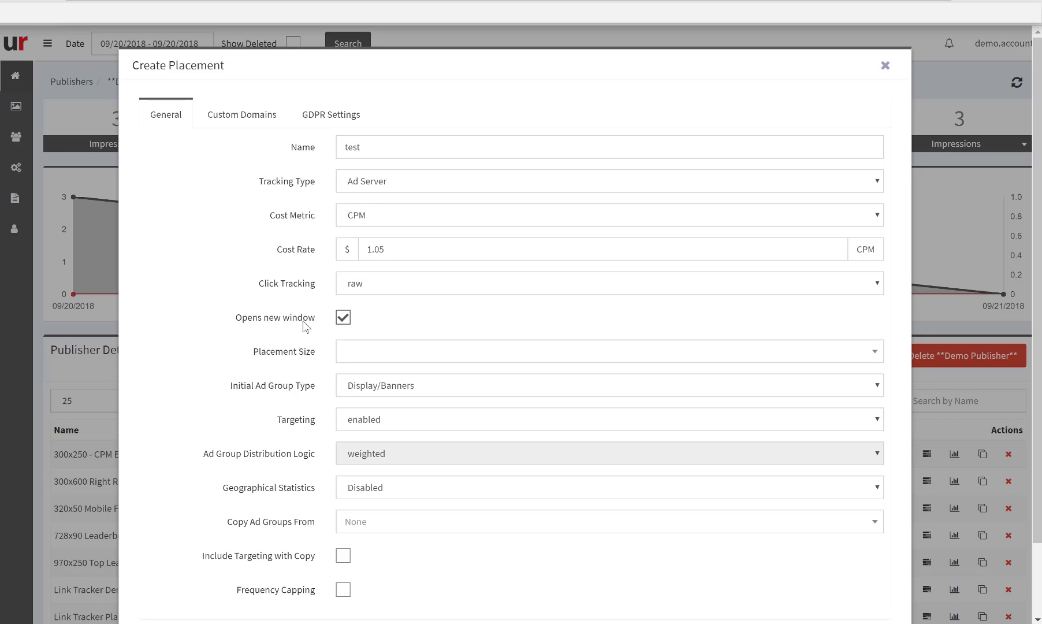
click(341, 322)
click(343, 322)
Set the new placement's size to 300x250.
click(401, 358)
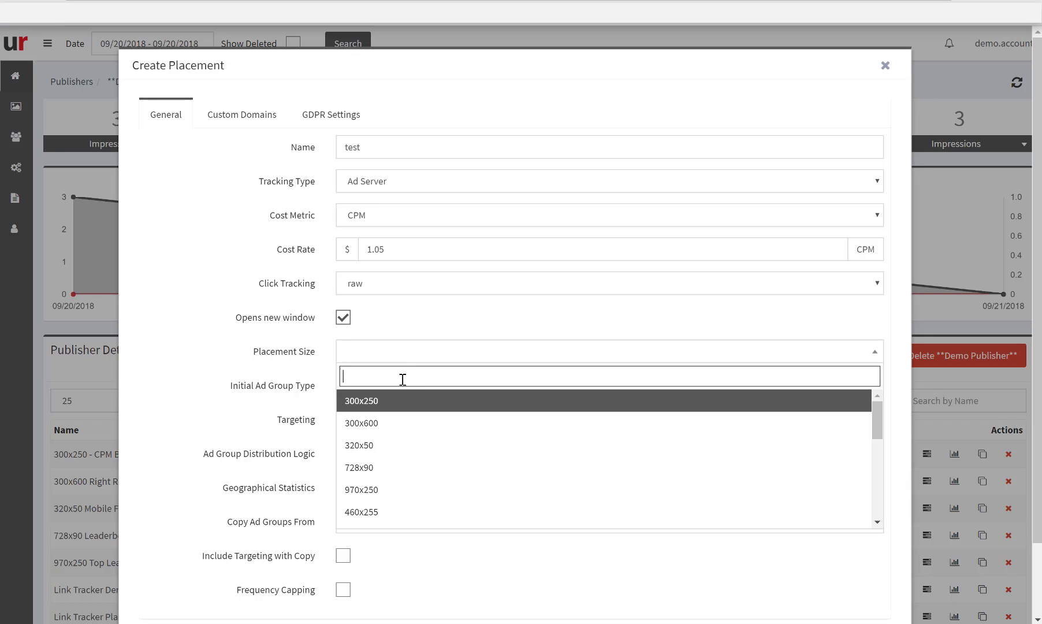
click(378, 405)
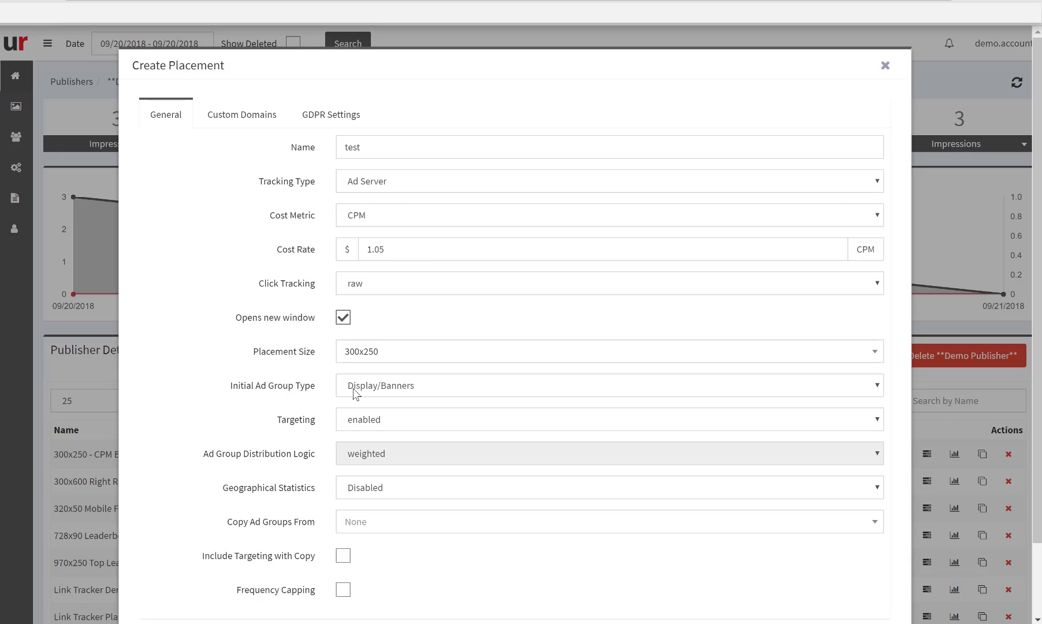
Keep the initial ad group type as Display/Banners and leave targeting enabled for the new placement.
click(387, 393)
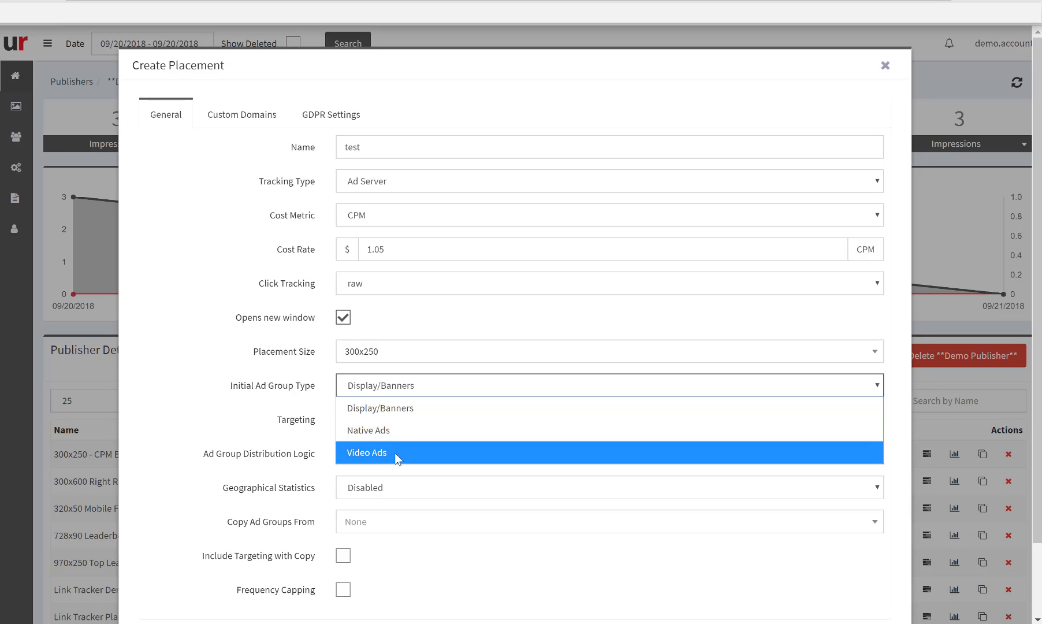
click(412, 405)
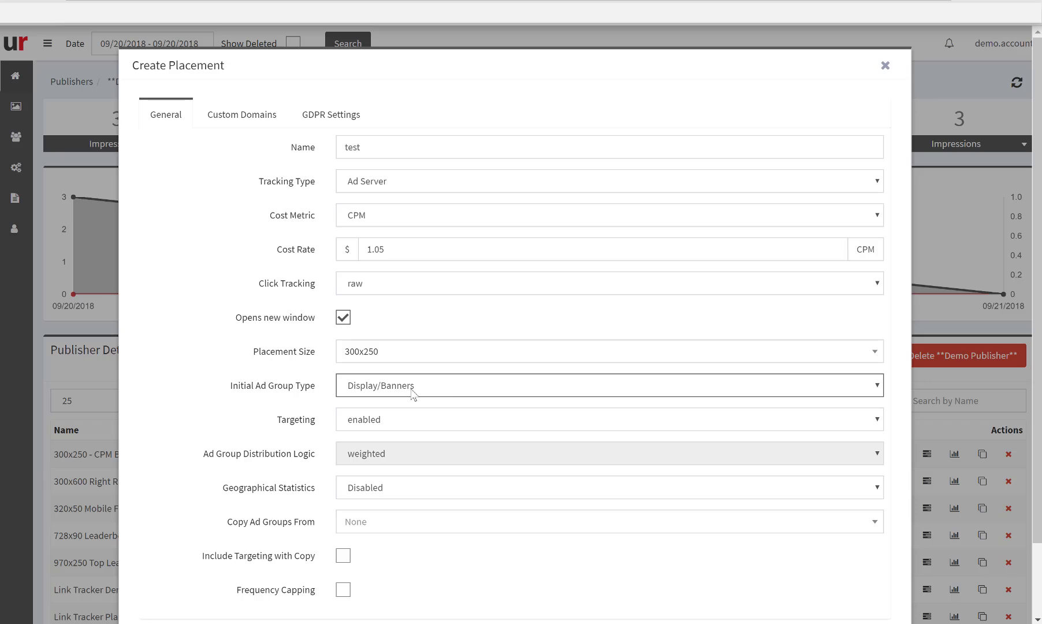
click(375, 422)
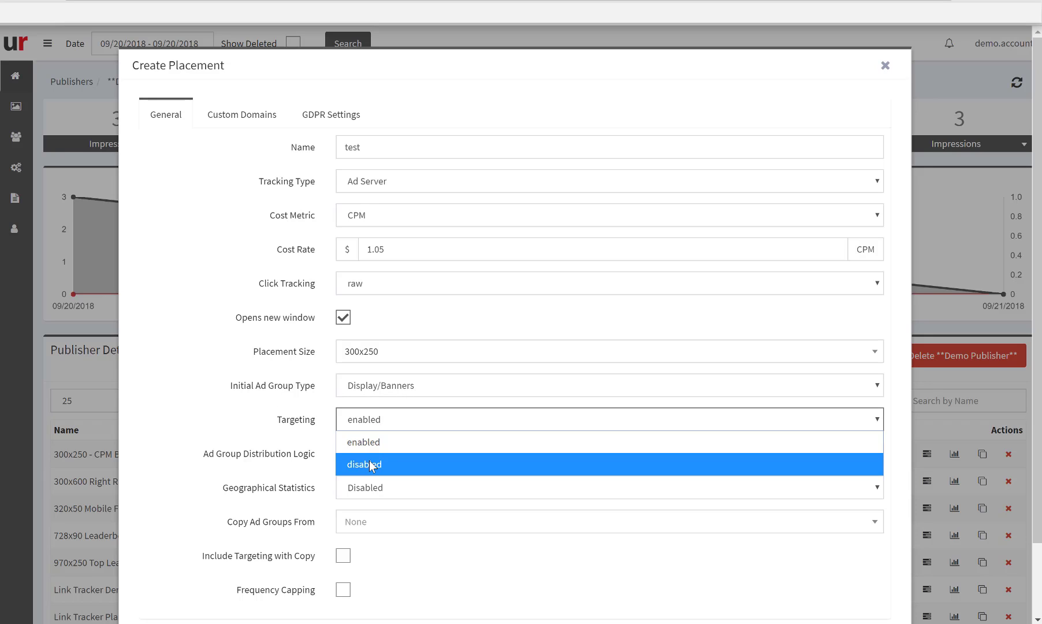
click(312, 422)
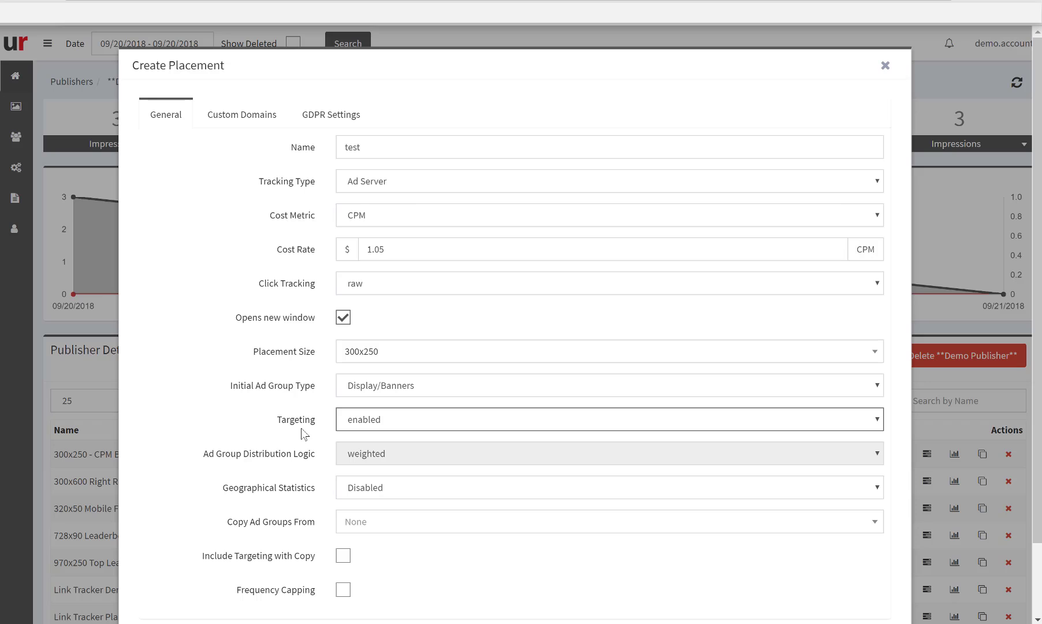
Check the geographical statistics options for the new placement and leave the setting on Disabled.
scroll(291, 428, down, 2)
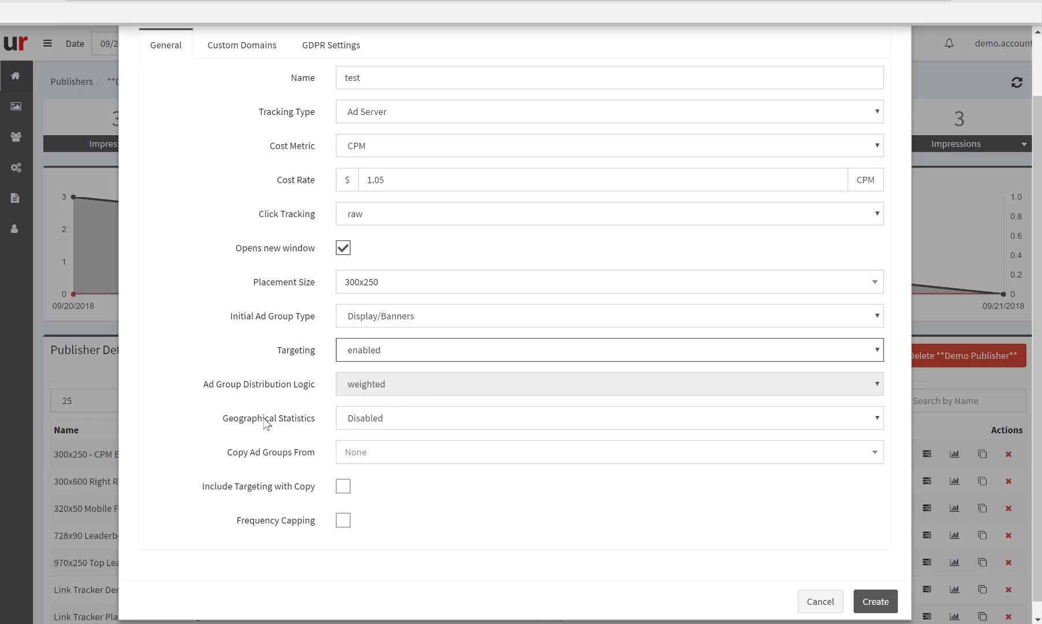
click(395, 425)
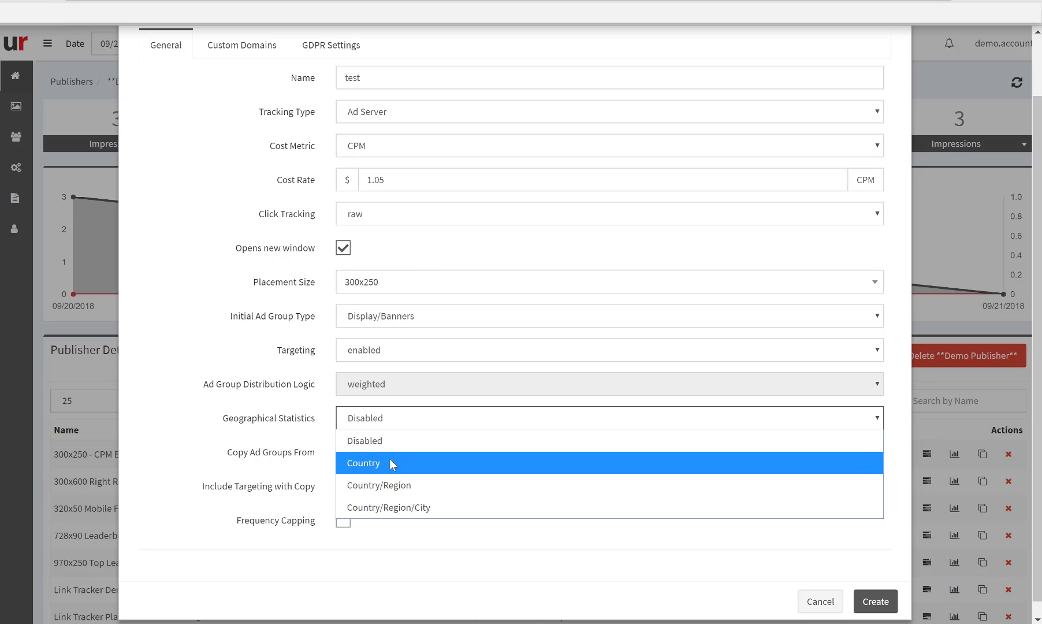
click(394, 426)
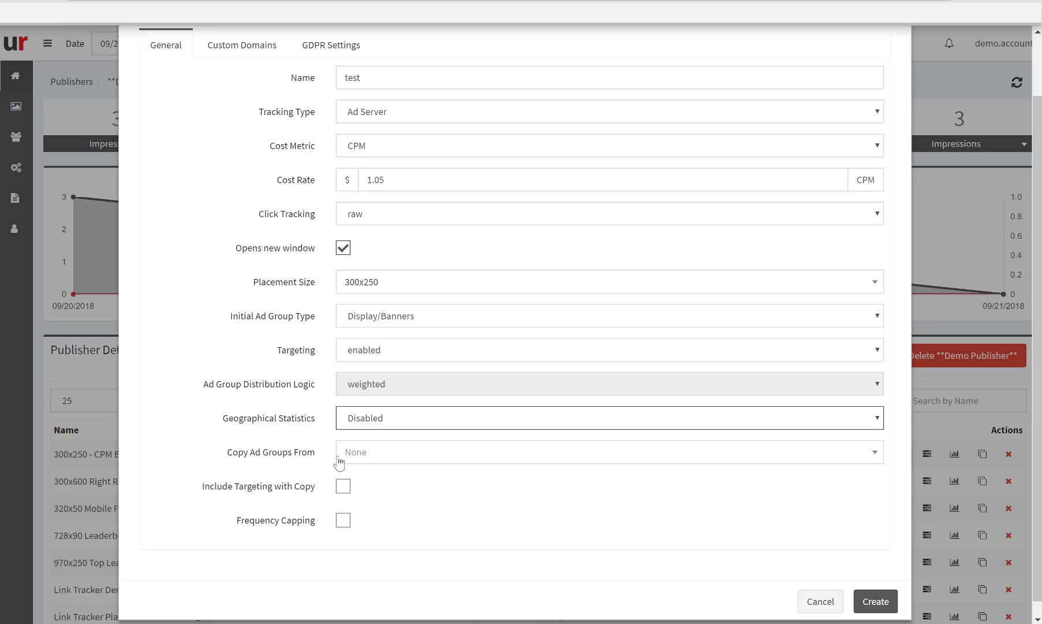
Examine the list of existing placements whose ad groups can be copied, without selecting one.
click(368, 453)
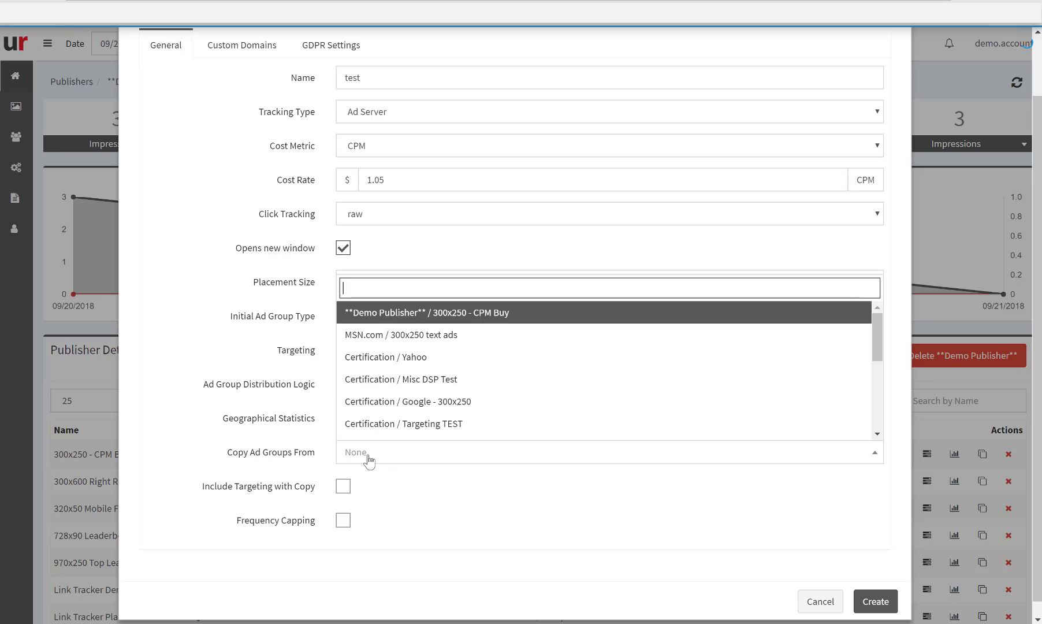
click(313, 294)
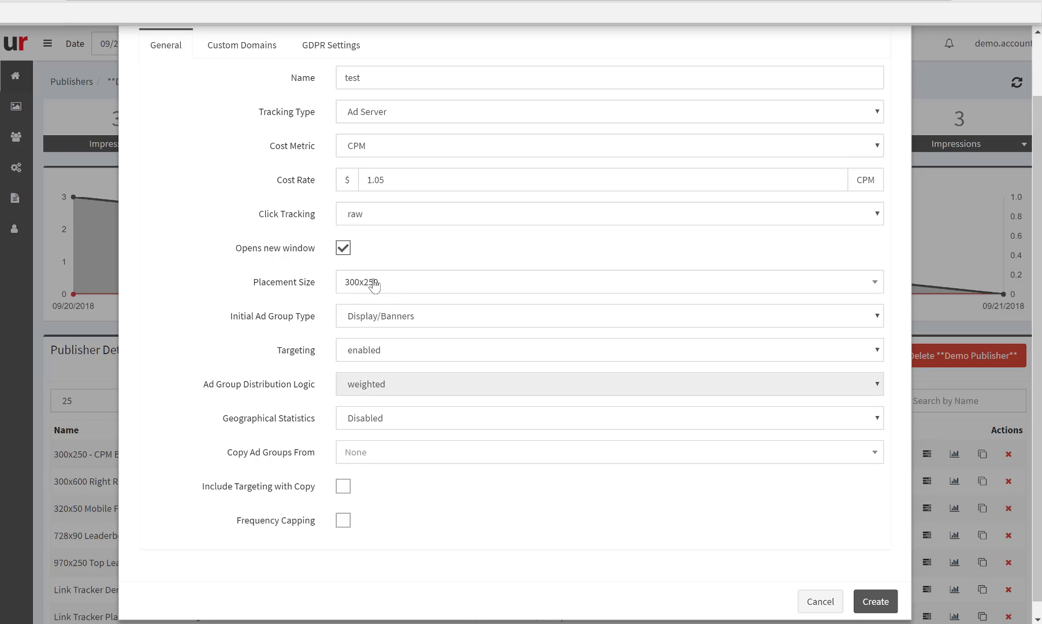
click(388, 458)
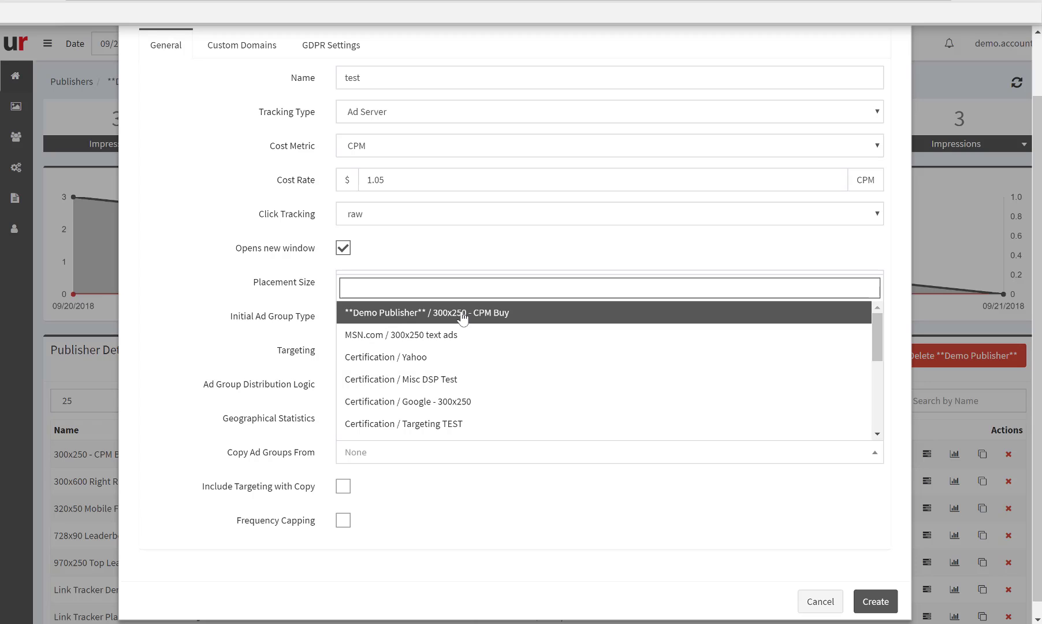
scroll(462, 361, down, 5)
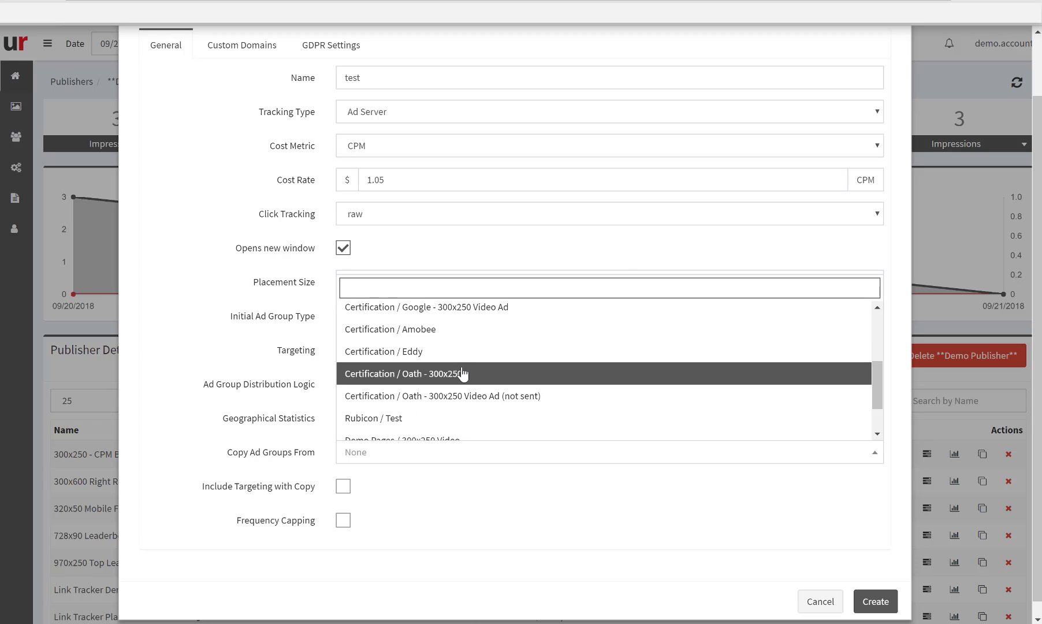
scroll(463, 374, down, 2)
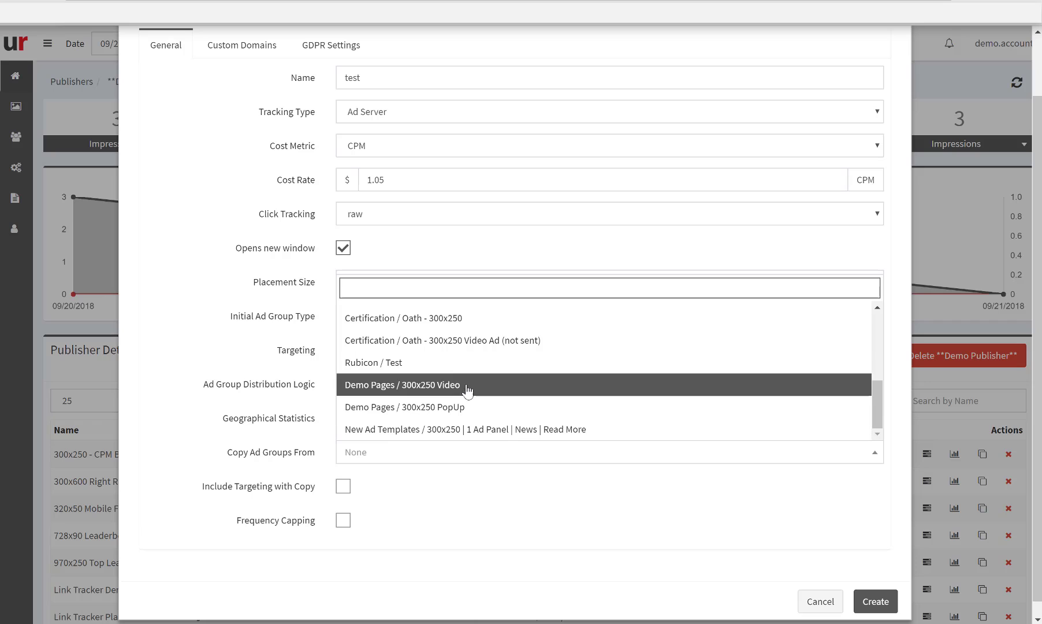
scroll(472, 390, up, 3)
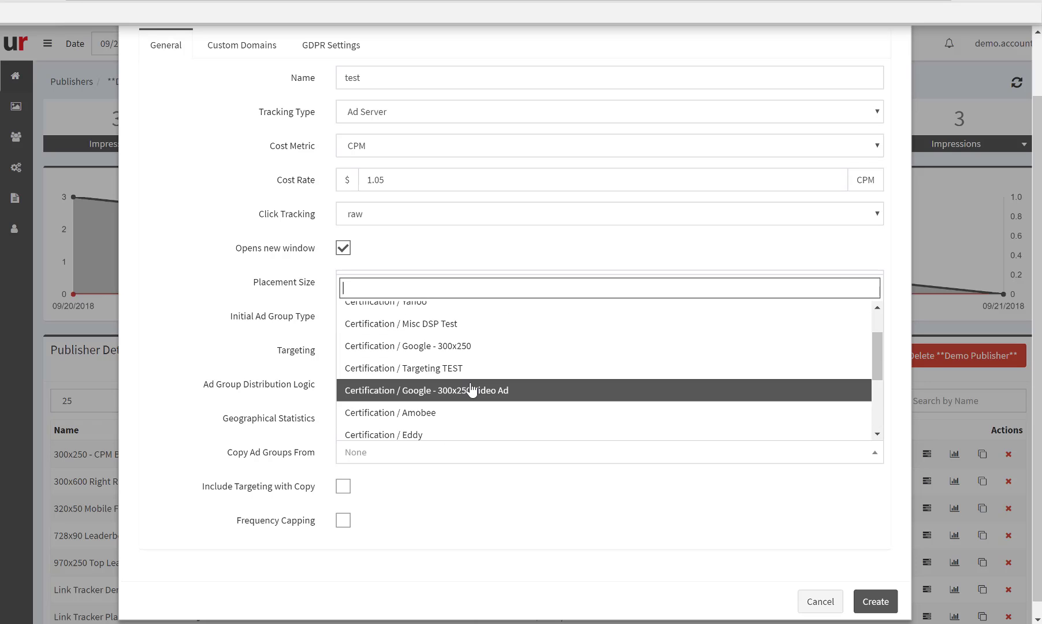
scroll(473, 364, up, 3)
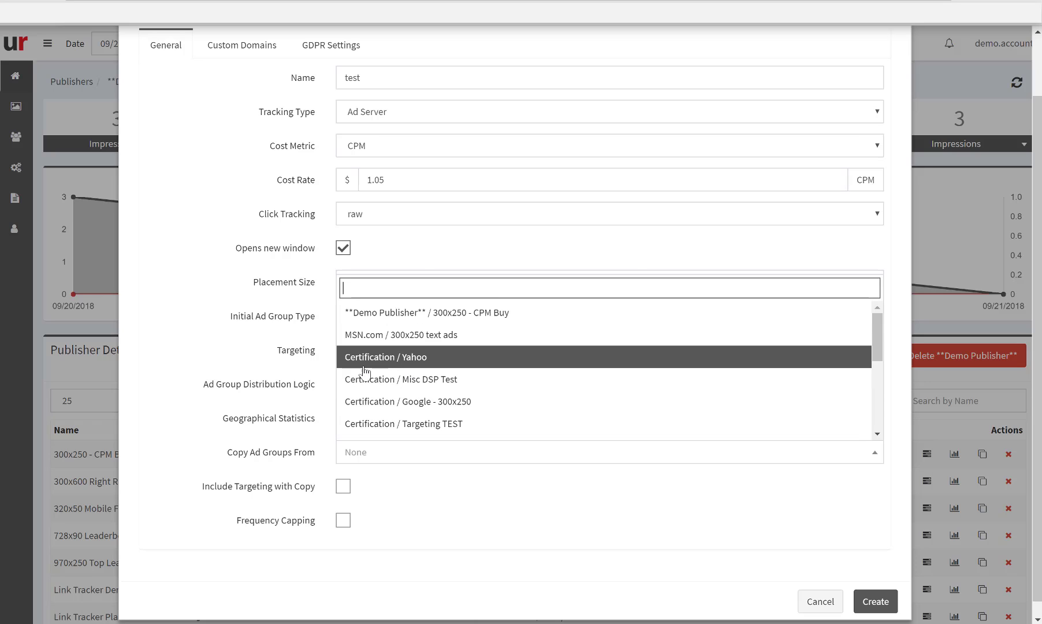
click(233, 360)
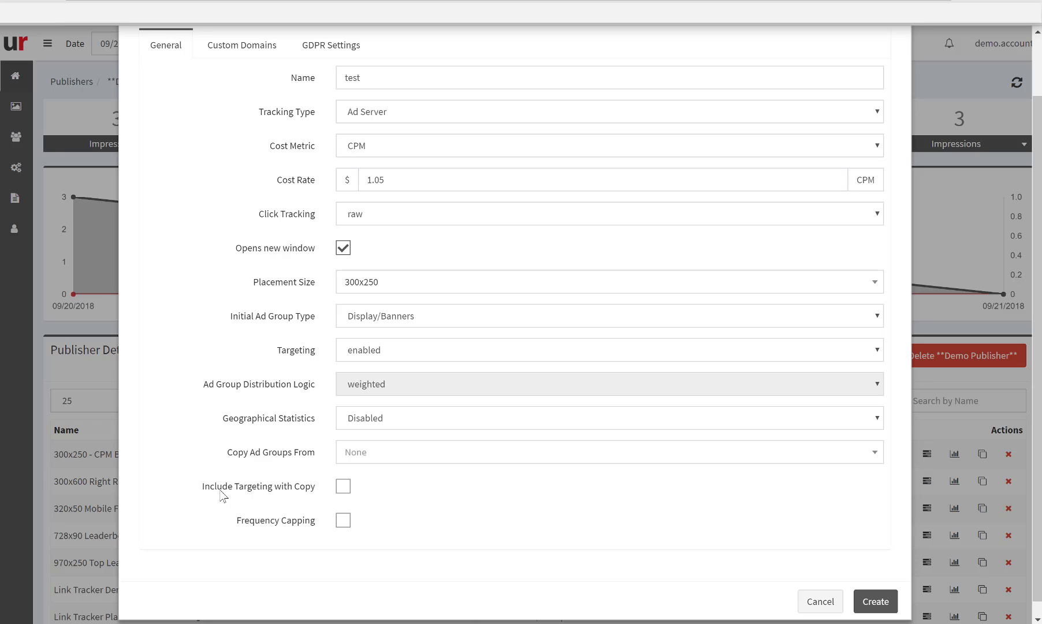
Turn on Include Targeting with Copy and Frequency Capping for the new placement.
drag(267, 496, 305, 495)
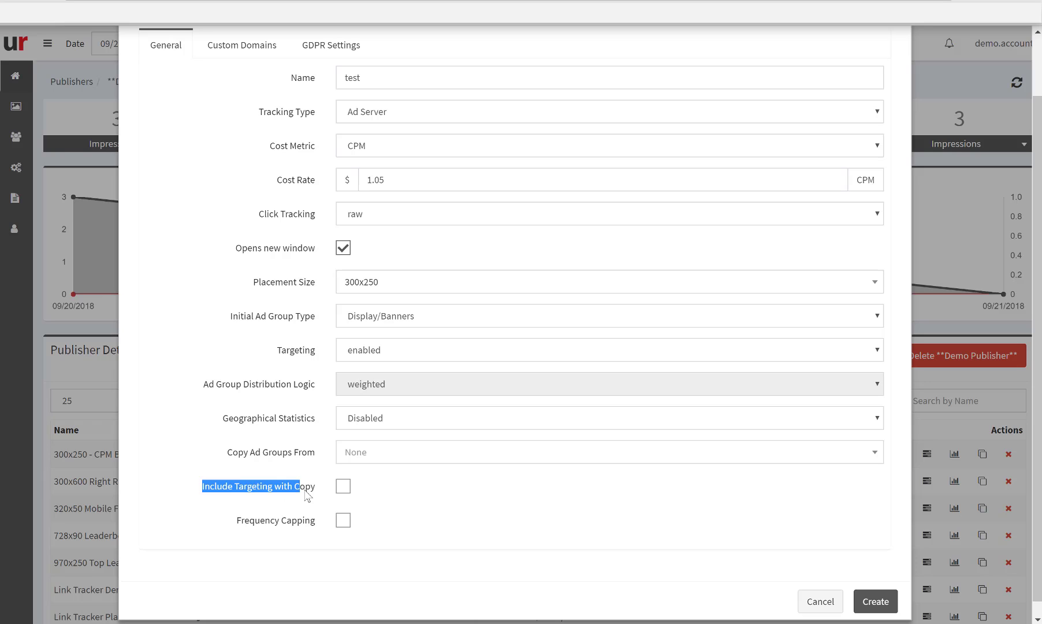
click(306, 495)
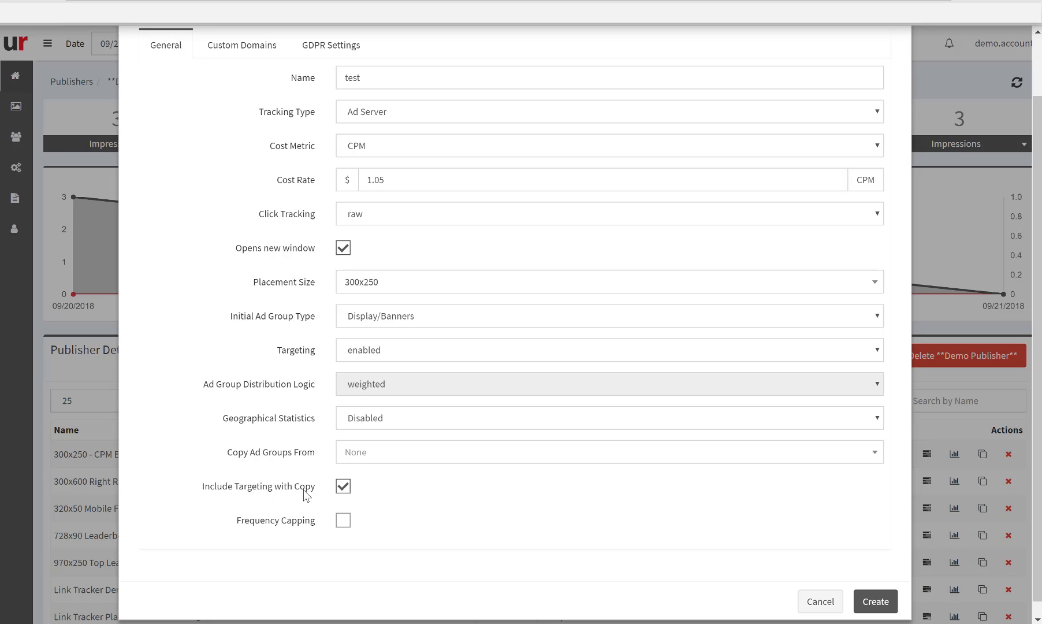
click(343, 528)
scroll(166, 217, up, 1)
scroll(164, 211, up, 1)
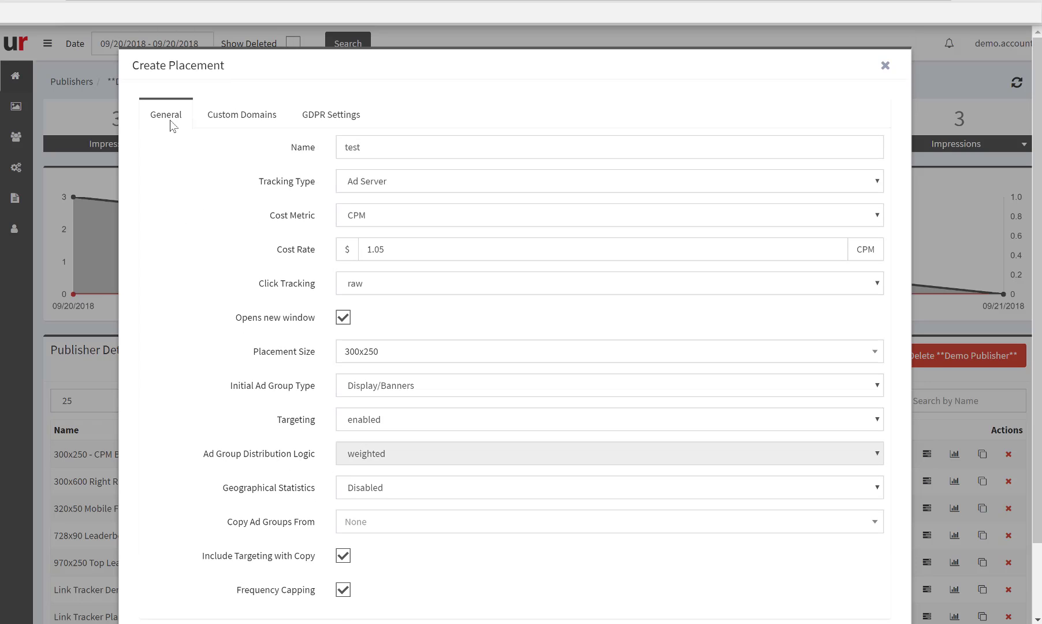
View the custom domain settings, and enable GDPR while trying the IP address storage and anonymization options for conversion logging.
click(253, 124)
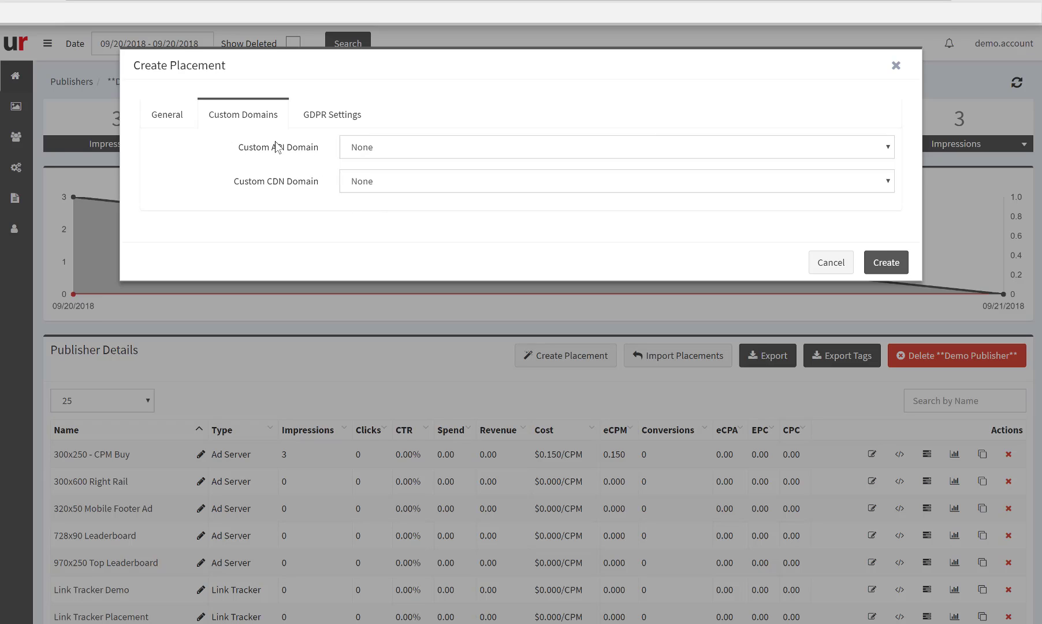
click(330, 119)
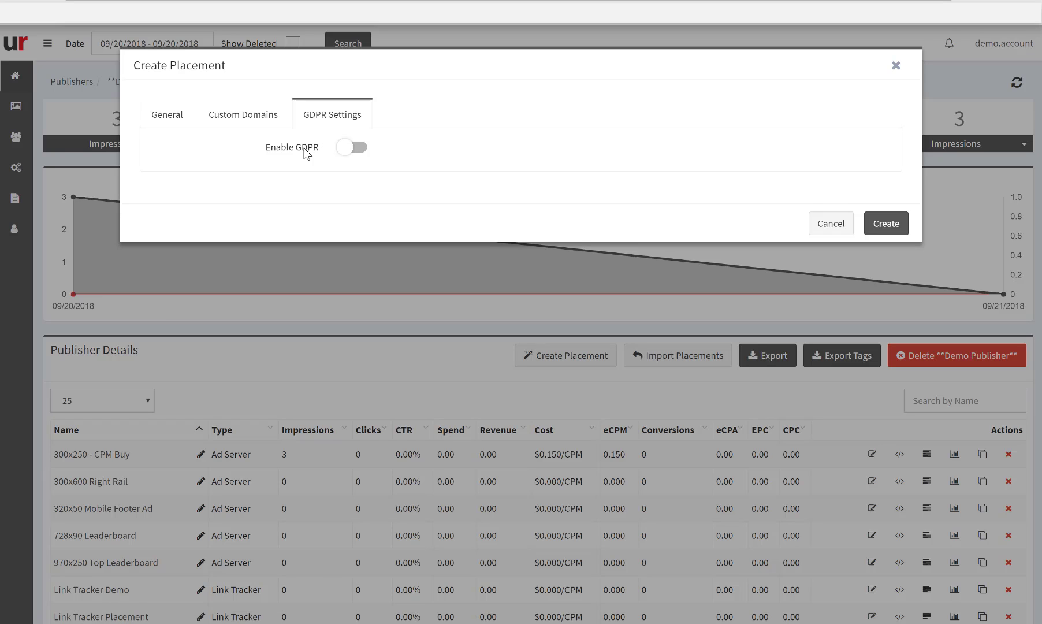
click(352, 149)
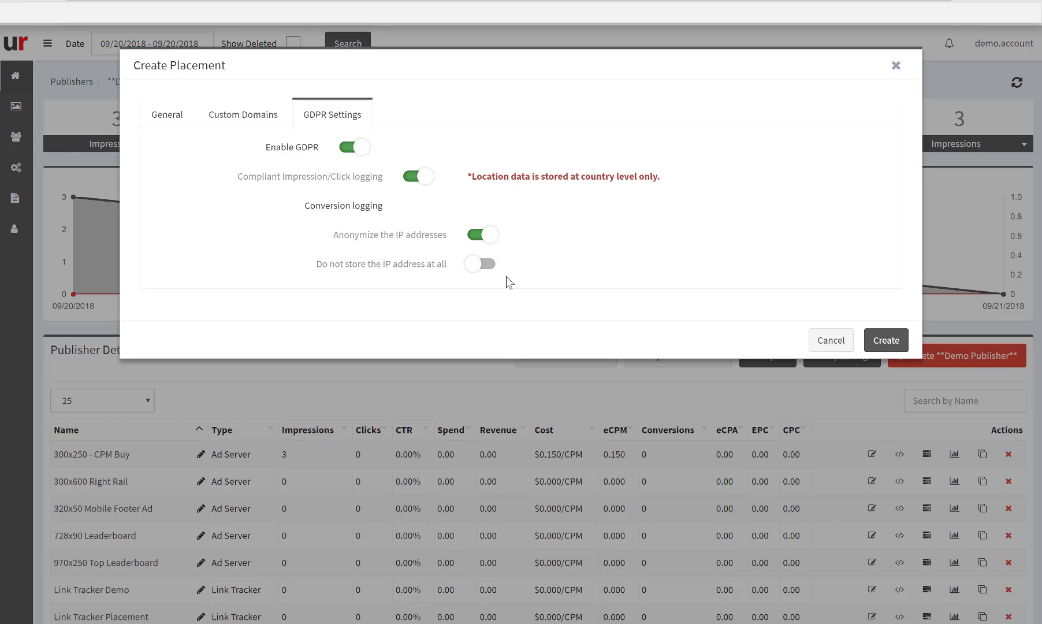
click(480, 267)
click(482, 235)
Go back to the new placement's general settings and cancel its creation.
click(164, 118)
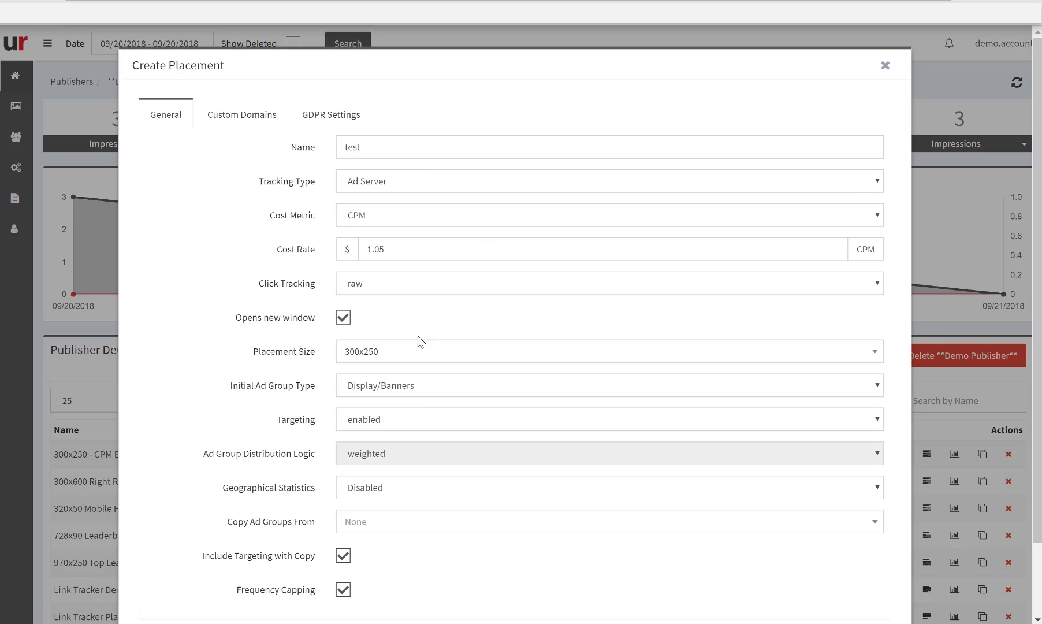
scroll(420, 342, down, 2)
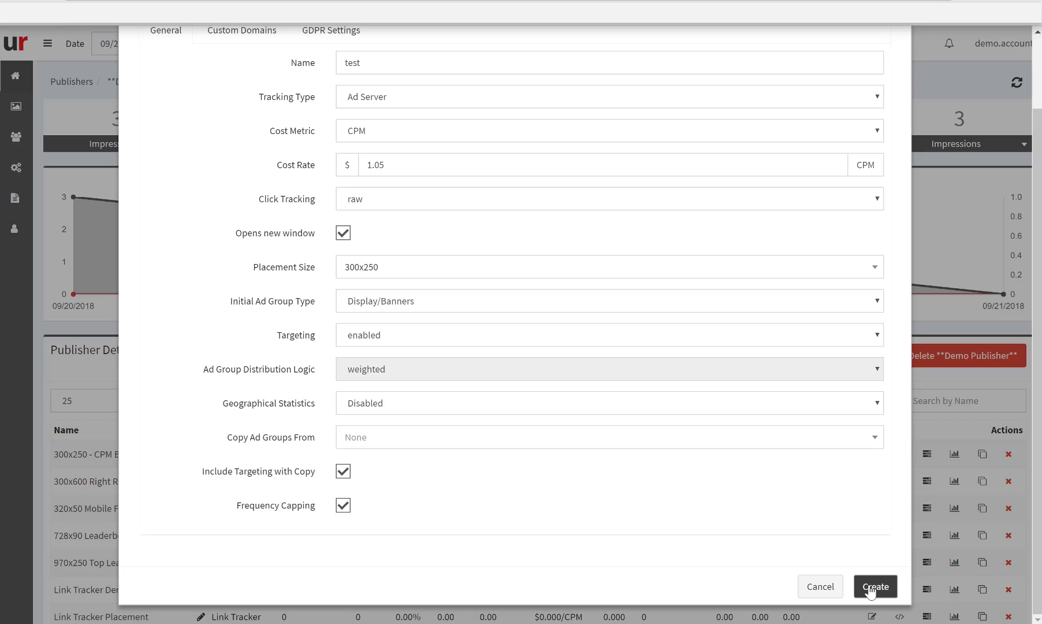
click(820, 586)
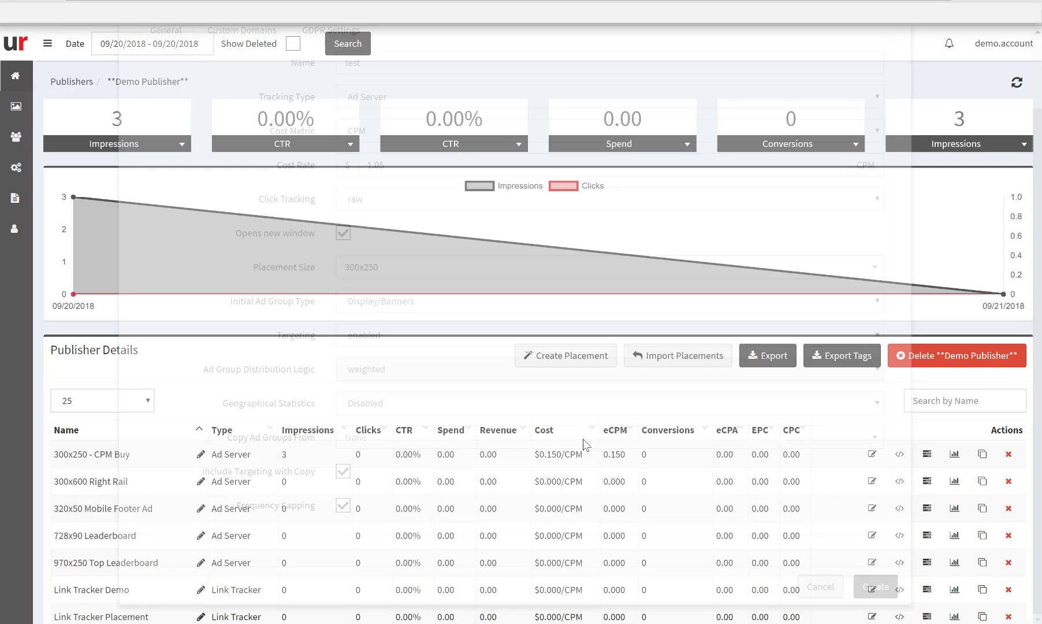